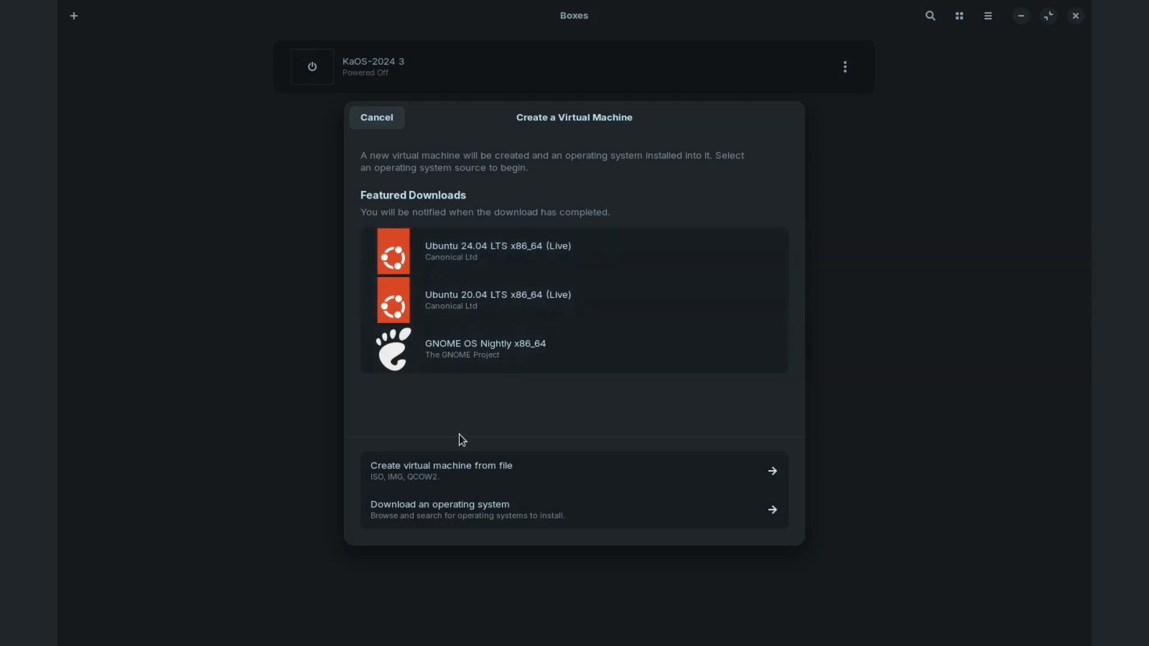
Step: Choose Win10_21H2_English_x64.iso from the New ISO folder in Downloads as the file for the new virtual machine
{"action": "left_click", "coordinate": [425, 476]}
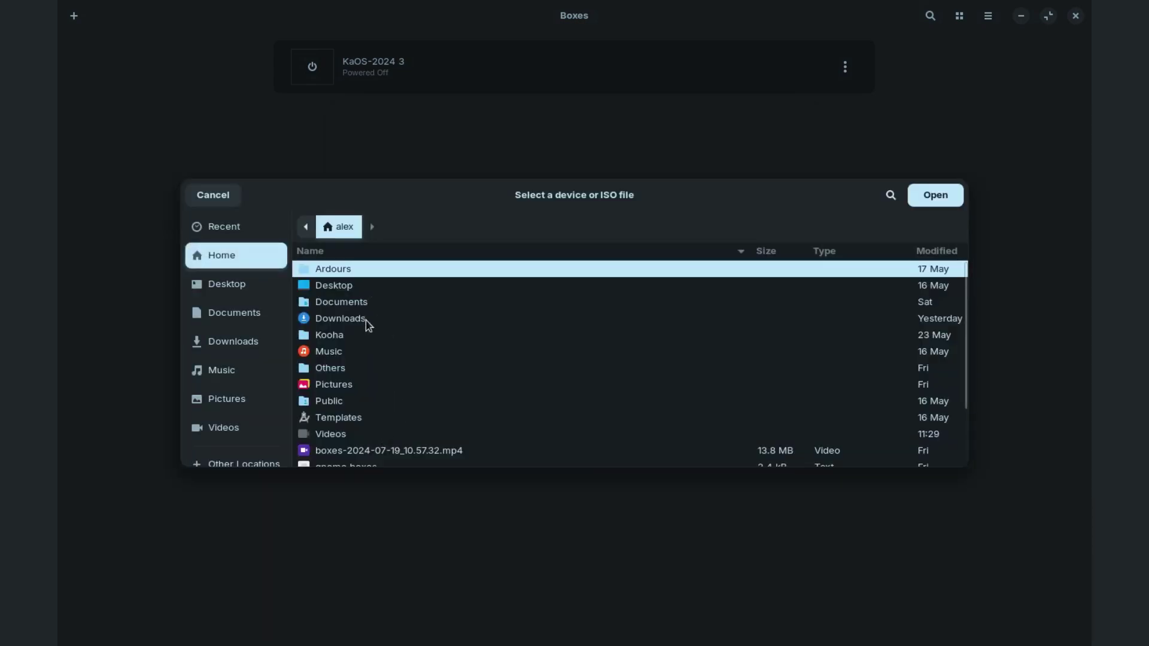
{"action": "scroll", "coordinate": [363, 329], "scroll_direction": "down", "scroll_amount": 1}
{"action": "double_click", "coordinate": [345, 286]}
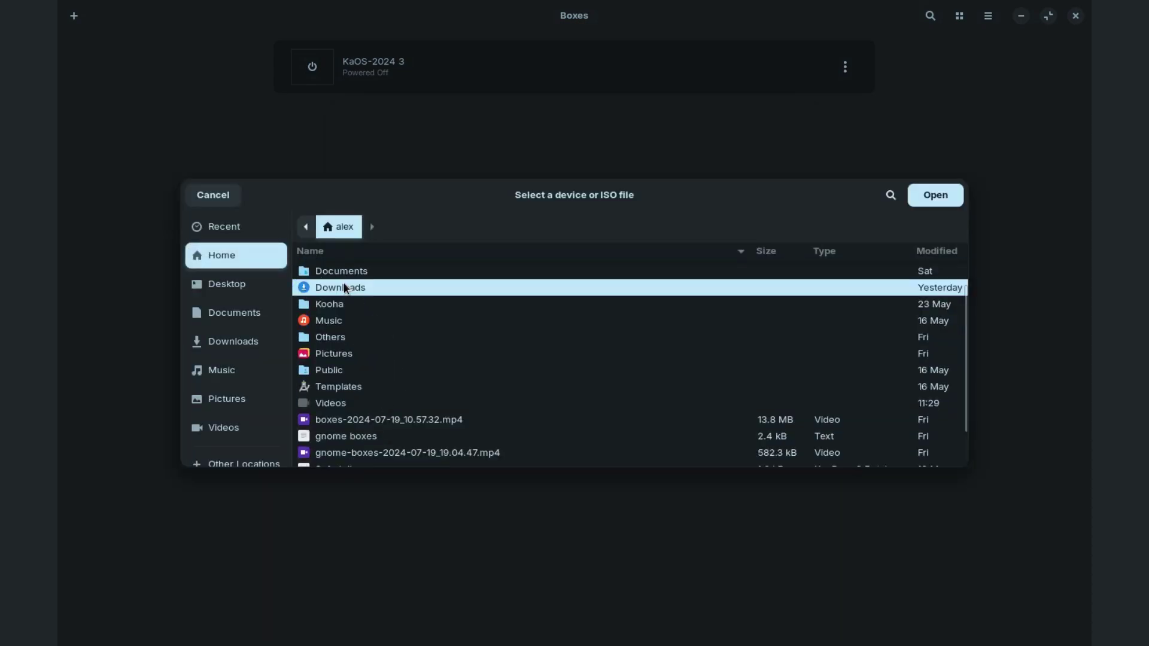
{"action": "double_click", "coordinate": [342, 337]}
{"action": "left_click", "coordinate": [368, 322]}
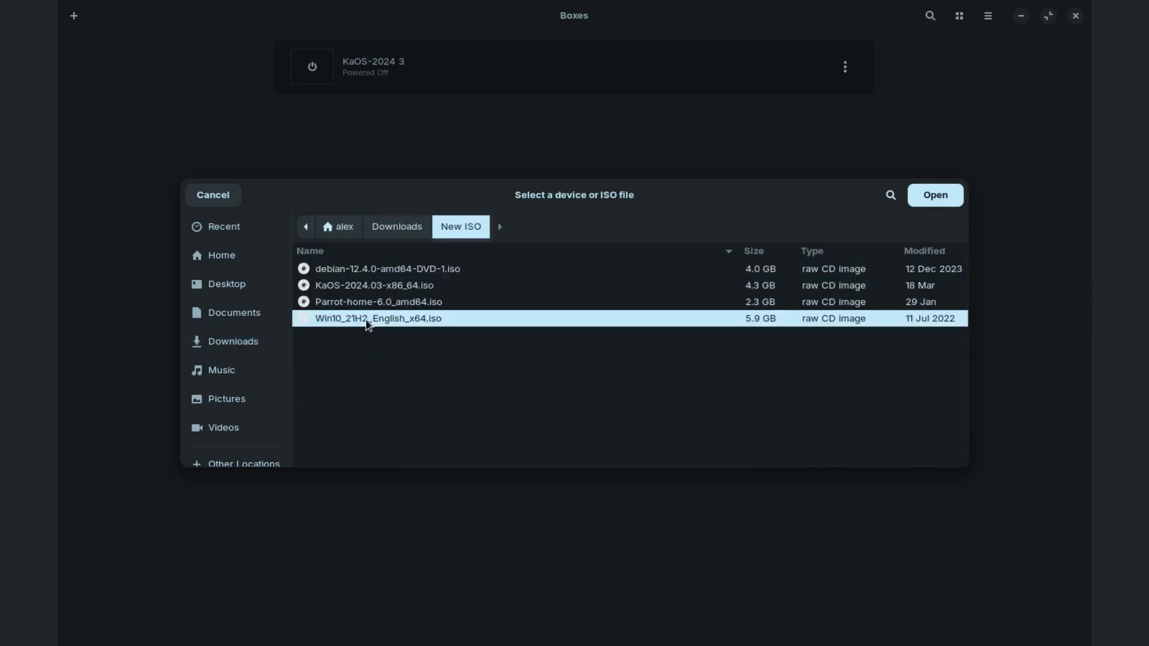
{"action": "left_click", "coordinate": [940, 198]}
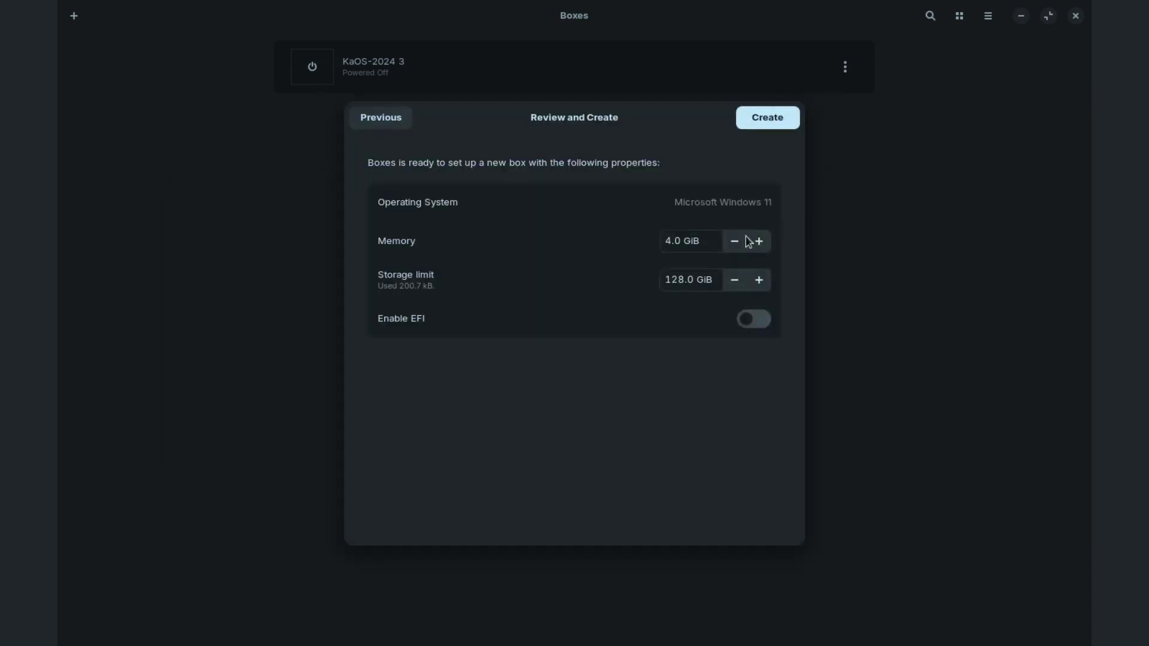
Step: Limit the virtual machine's storage to 50 GiB and create it
{"action": "double_click", "coordinate": [679, 280]}
{"action": "type", "text": "50"}
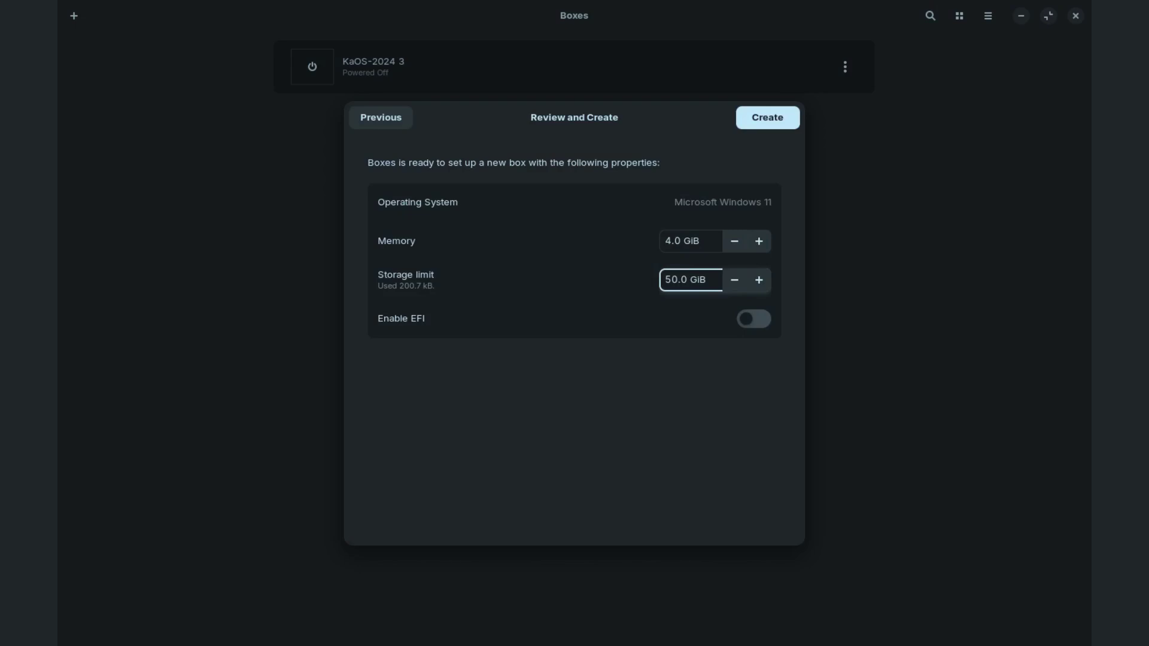
{"action": "left_click", "coordinate": [765, 119]}
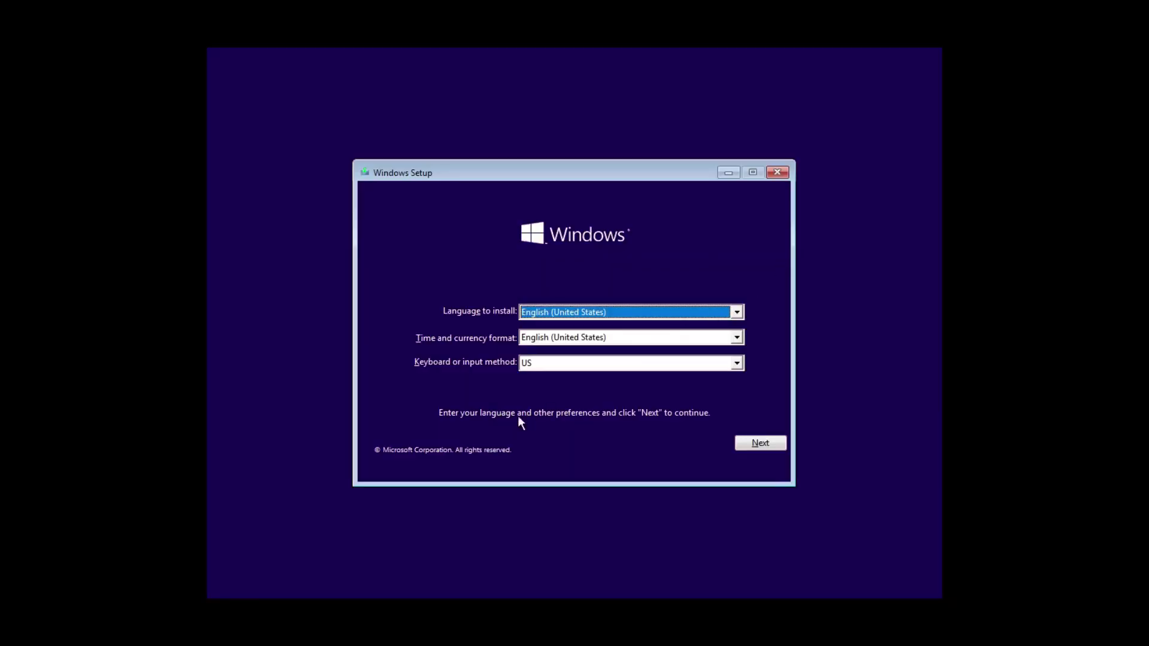
Step: Start the Windows installation with the default language, time format and keyboard settings, continuing without a product key
{"action": "left_click", "coordinate": [760, 443]}
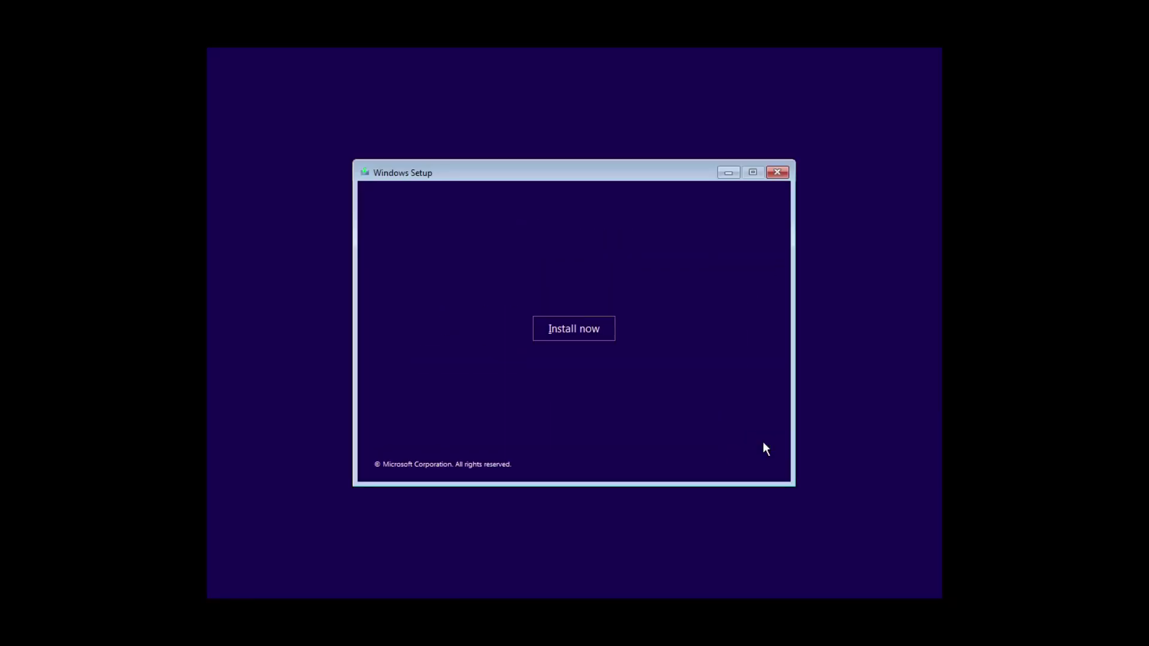
{"action": "left_click", "coordinate": [568, 329]}
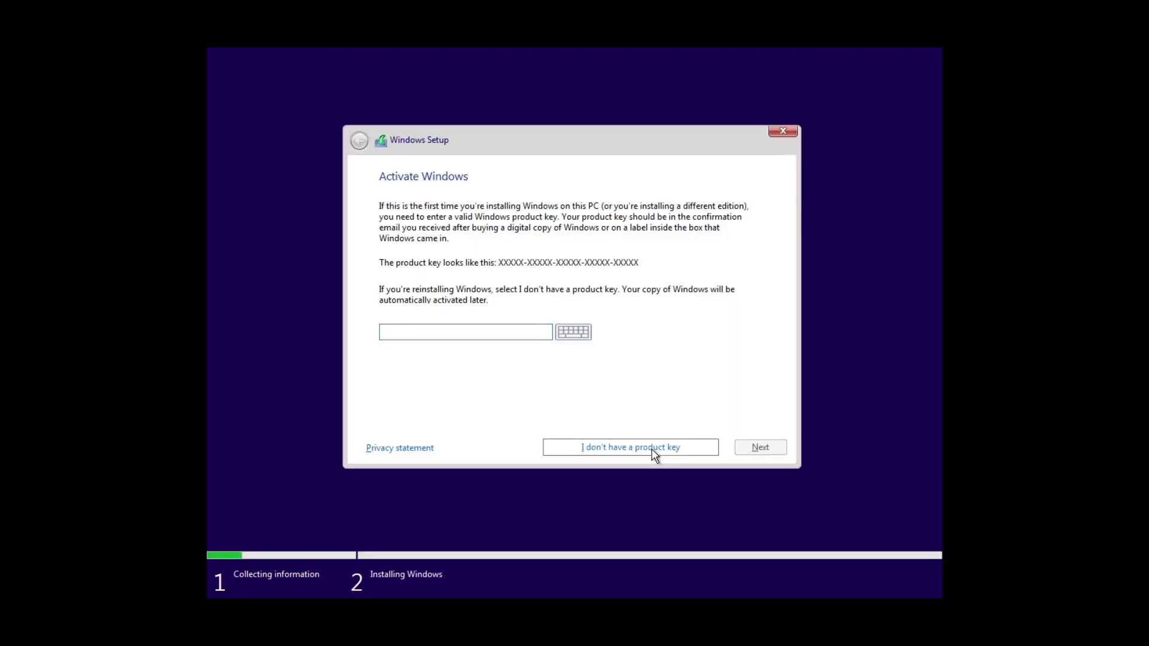
{"action": "left_click", "coordinate": [644, 447]}
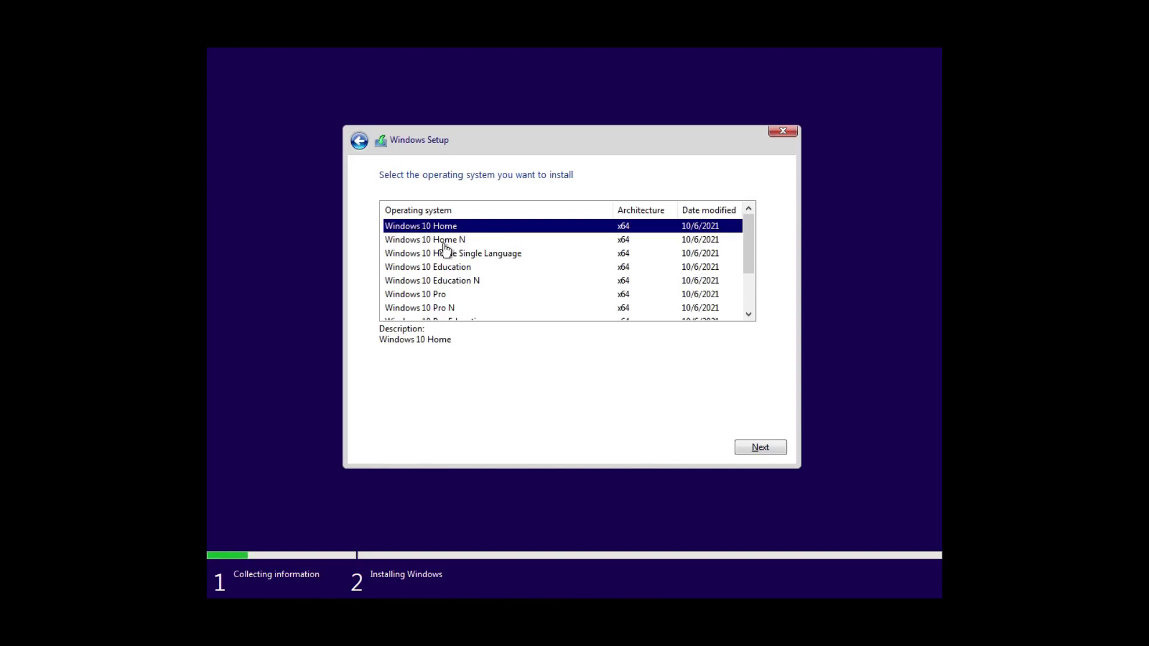
Step: Select Windows 10 Pro as the edition to install and accept the license terms
{"action": "left_click", "coordinate": [433, 298]}
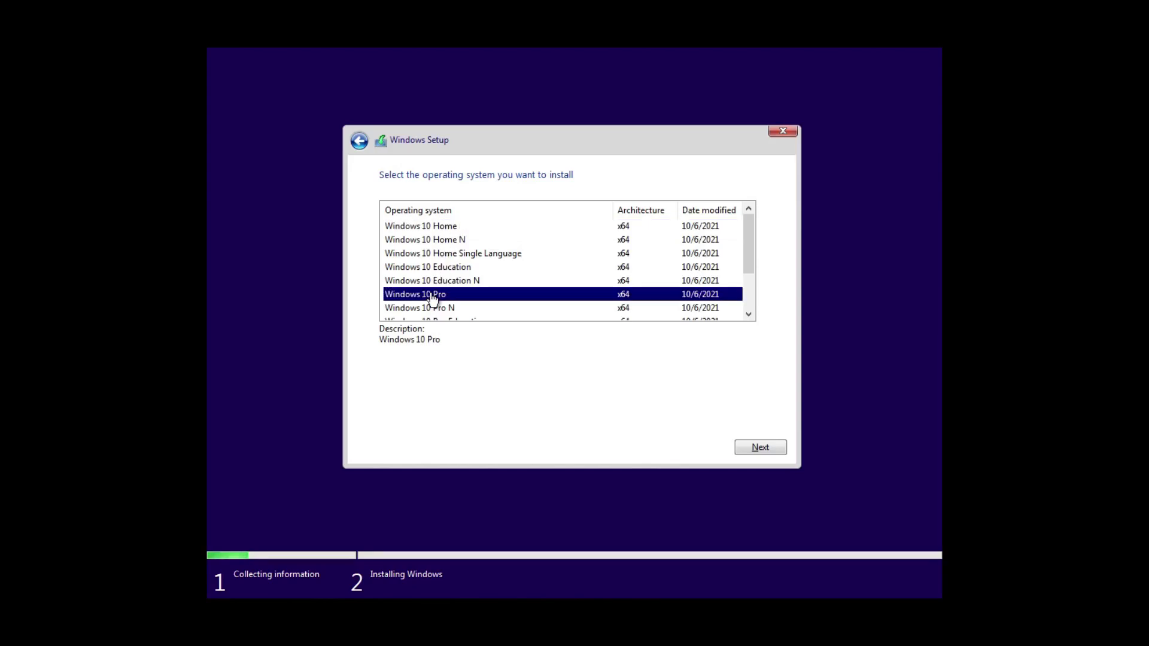
{"action": "left_click", "coordinate": [769, 450]}
{"action": "left_click", "coordinate": [383, 415]}
{"action": "left_click", "coordinate": [758, 448]}
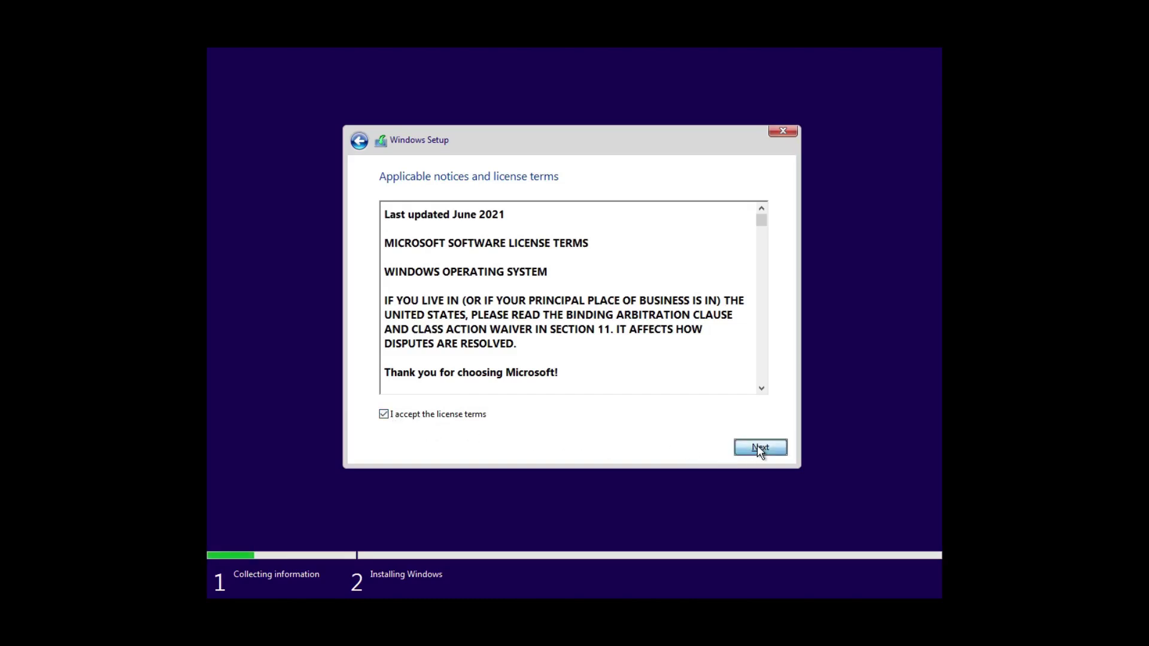
Step: Choose the custom installation and install Windows on the unallocated space of Drive 0
{"action": "left_click", "coordinate": [461, 304]}
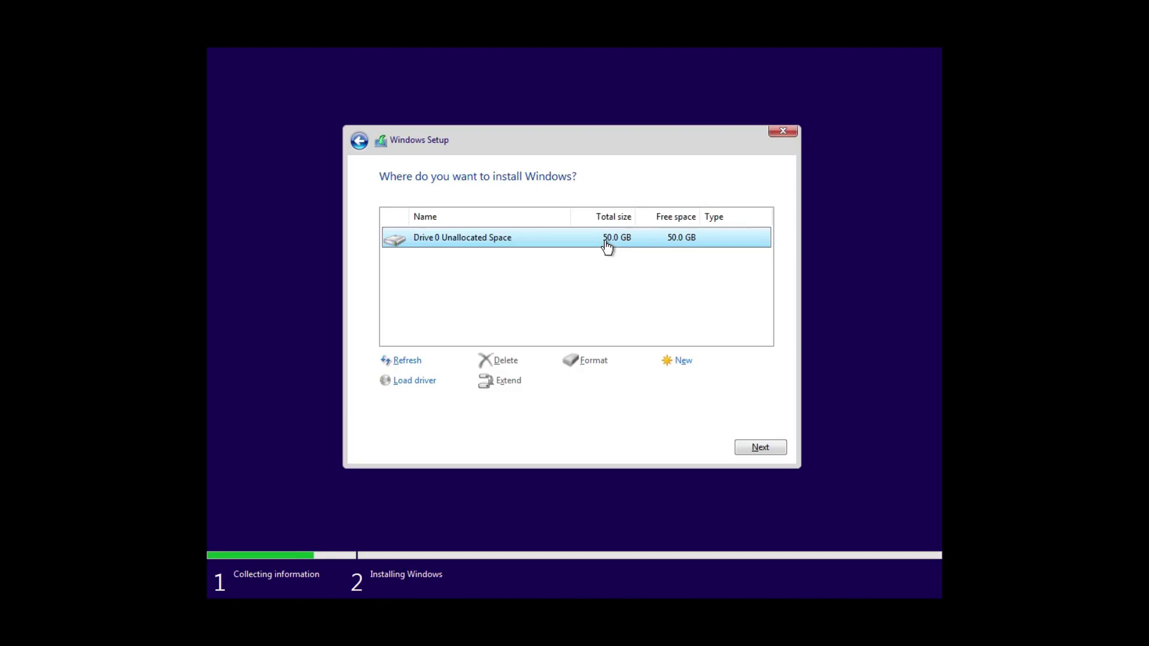
{"action": "left_click", "coordinate": [766, 448]}
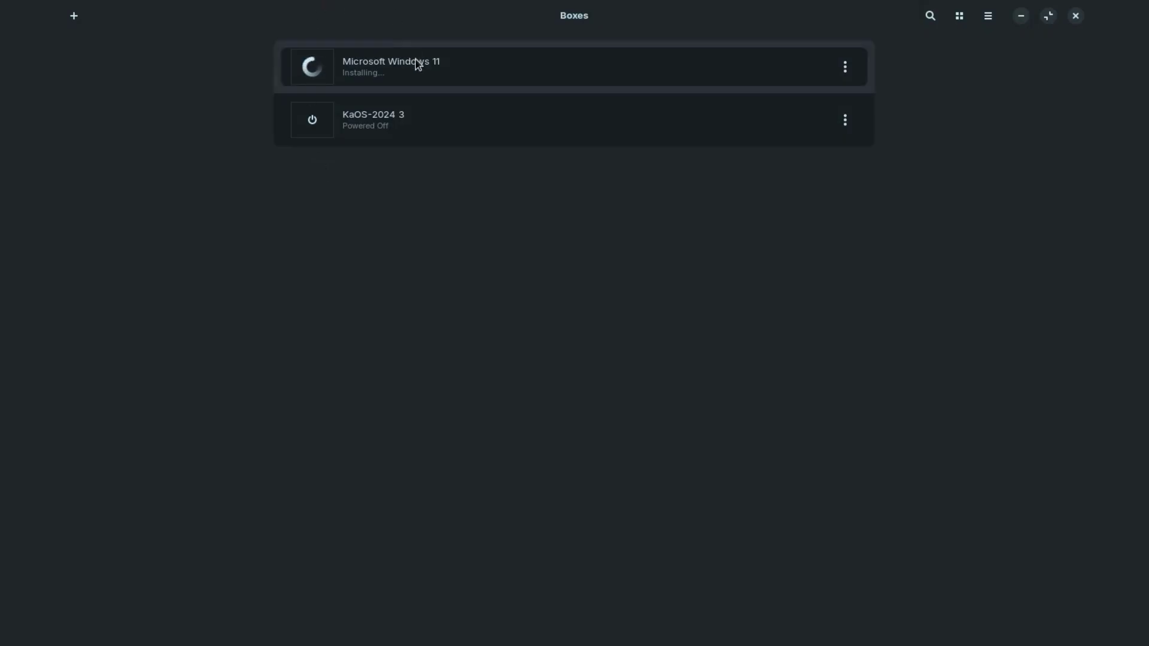
Step: Open the installing Microsoft Windows 11 box and show it in full screen
{"action": "left_click", "coordinate": [416, 61]}
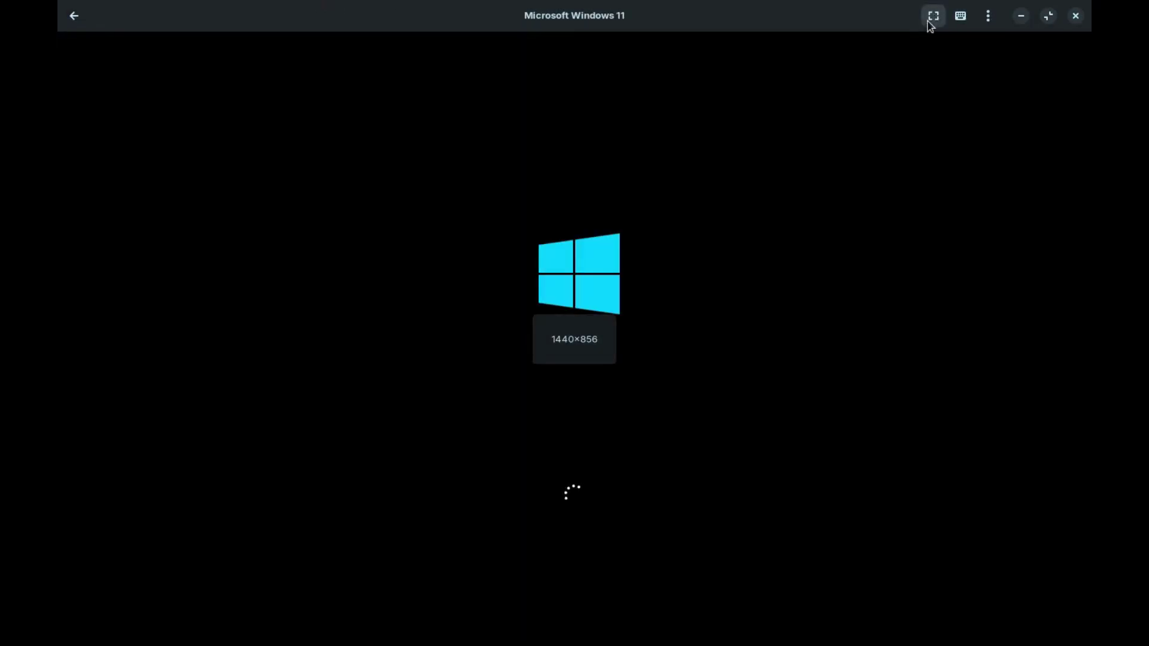
{"action": "left_click", "coordinate": [936, 17]}
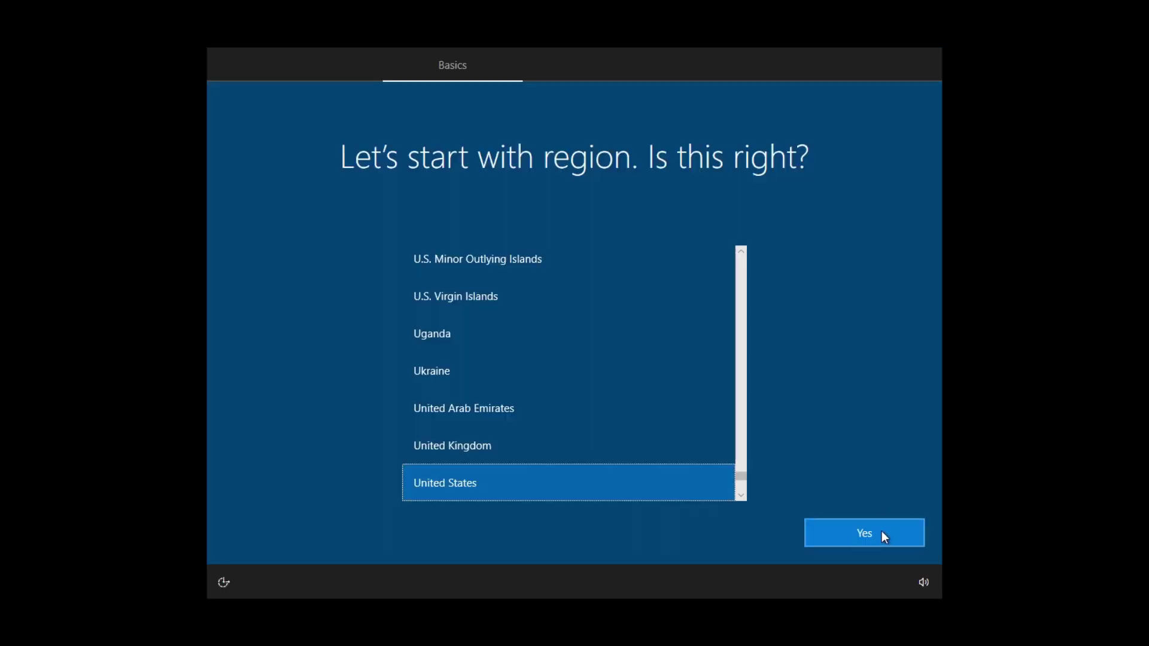
Step: Confirm United States as the region and US as the keyboard layout, skipping a second layout
{"action": "left_click", "coordinate": [882, 530]}
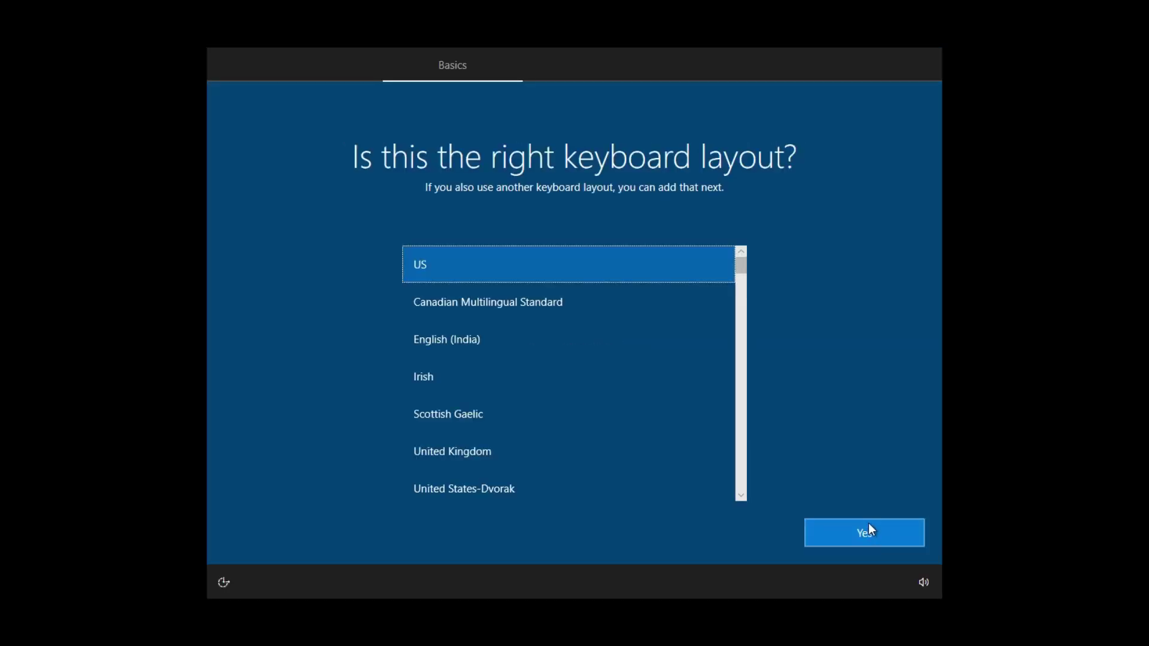
{"action": "left_click", "coordinate": [870, 532]}
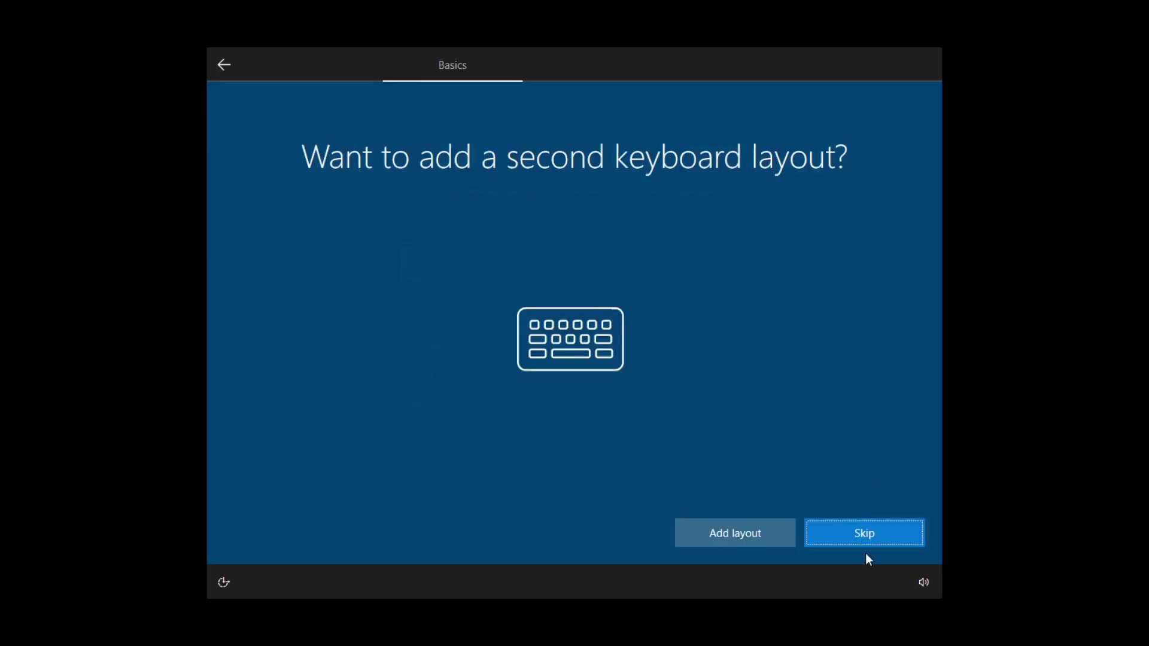
{"action": "left_click", "coordinate": [871, 533]}
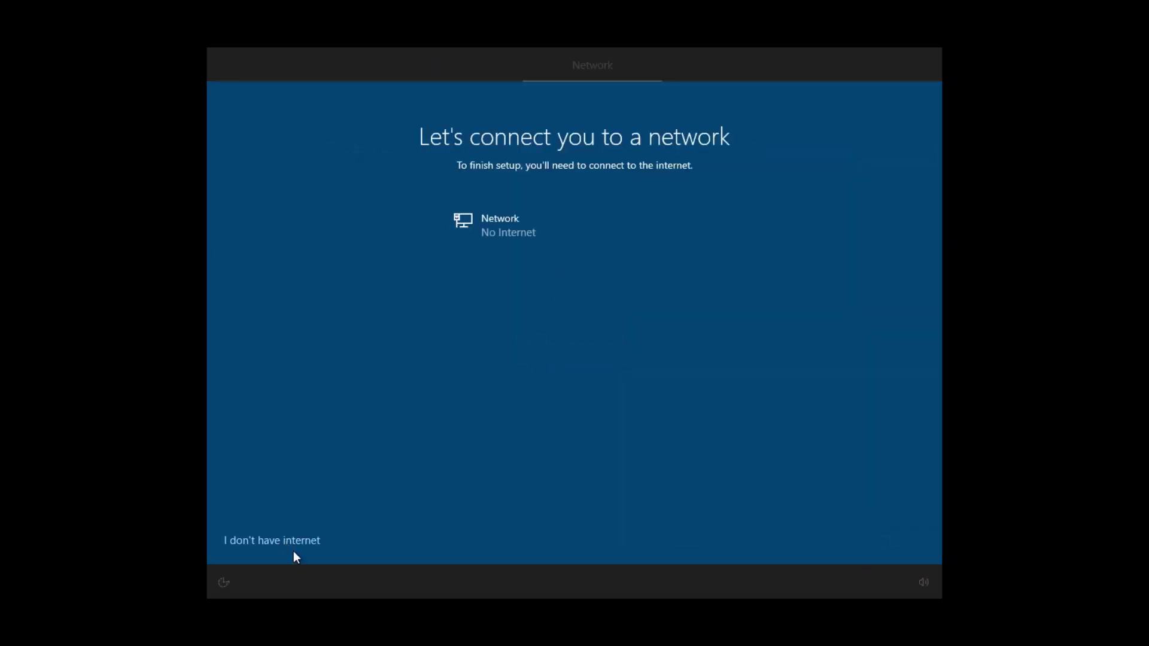
Step: Skip the network connection and continue with the limited setup
{"action": "left_click", "coordinate": [296, 544]}
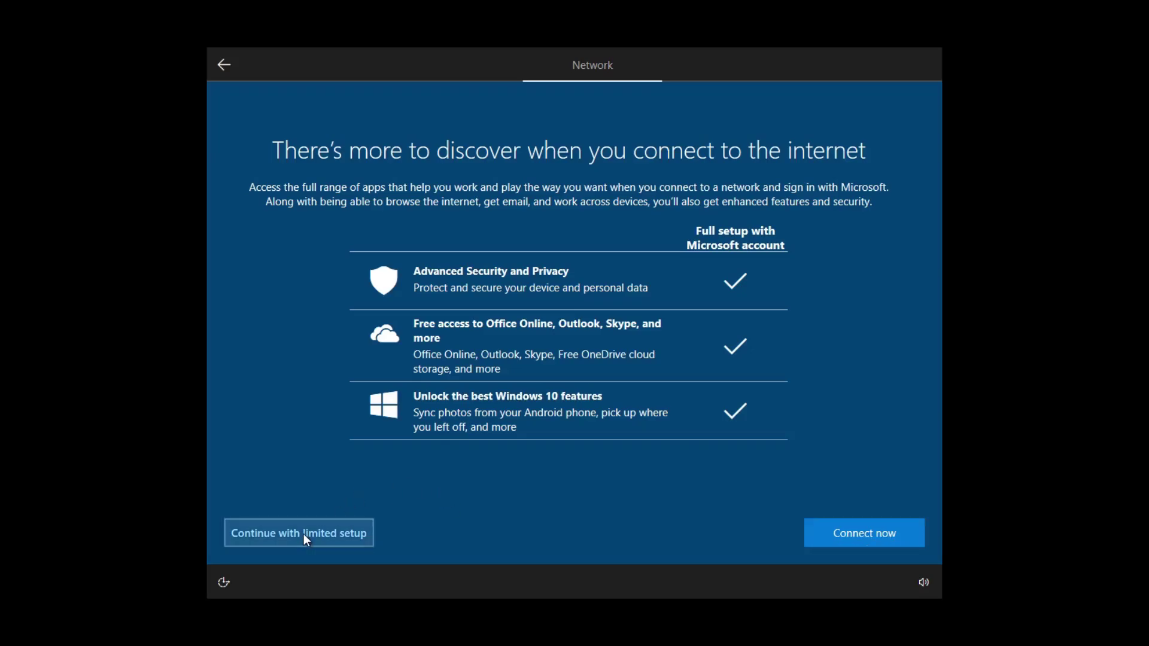
{"action": "left_click", "coordinate": [303, 534]}
Step: Create the local account with the user's name and a confirmed account password, and open the choices for the first security question
{"action": "type", "text": "Alex"}
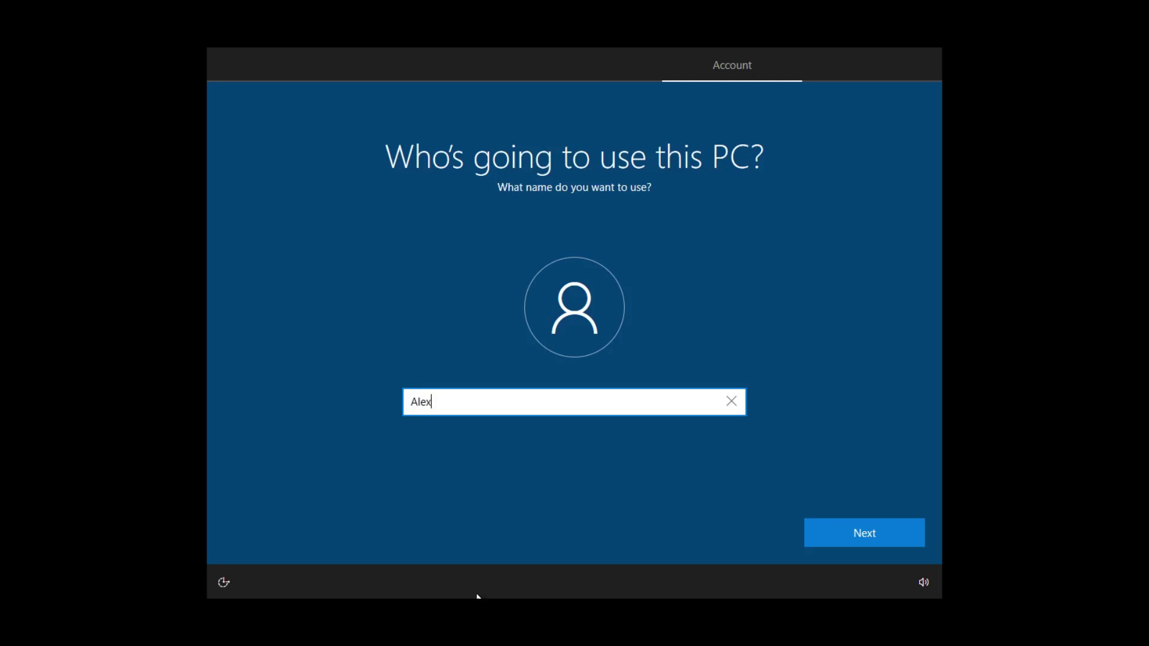
{"action": "left_click", "coordinate": [851, 539]}
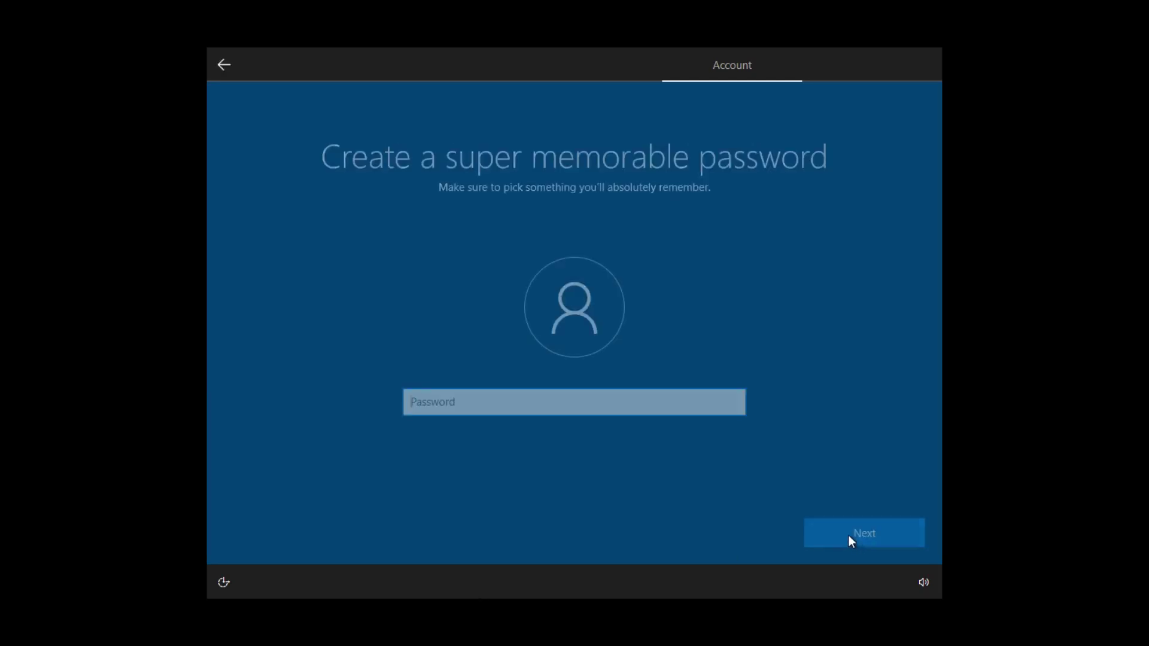
{"action": "type", "text": "***"}
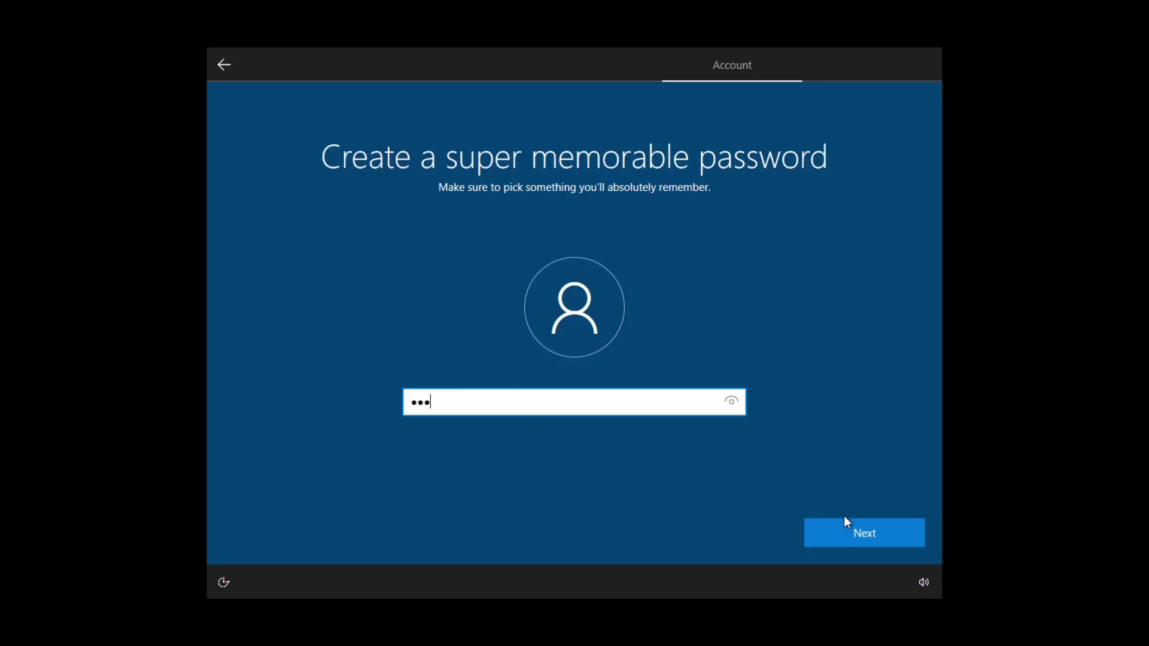
{"action": "left_click", "coordinate": [857, 531]}
{"action": "type", "text": "***"}
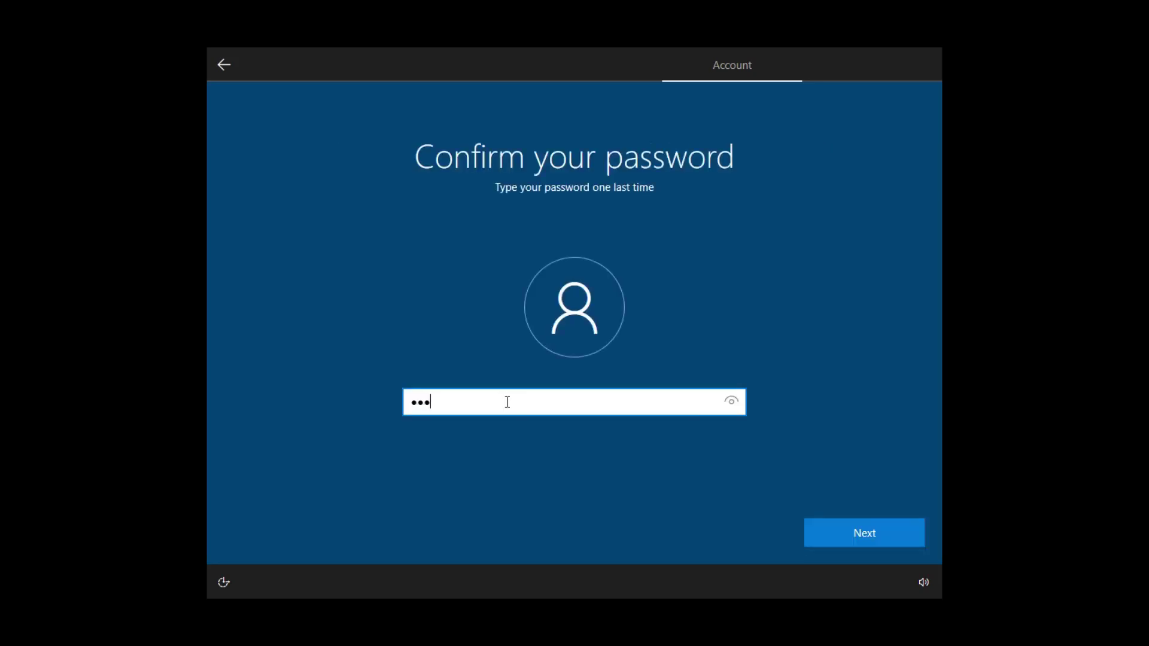
{"action": "left_click", "coordinate": [875, 532]}
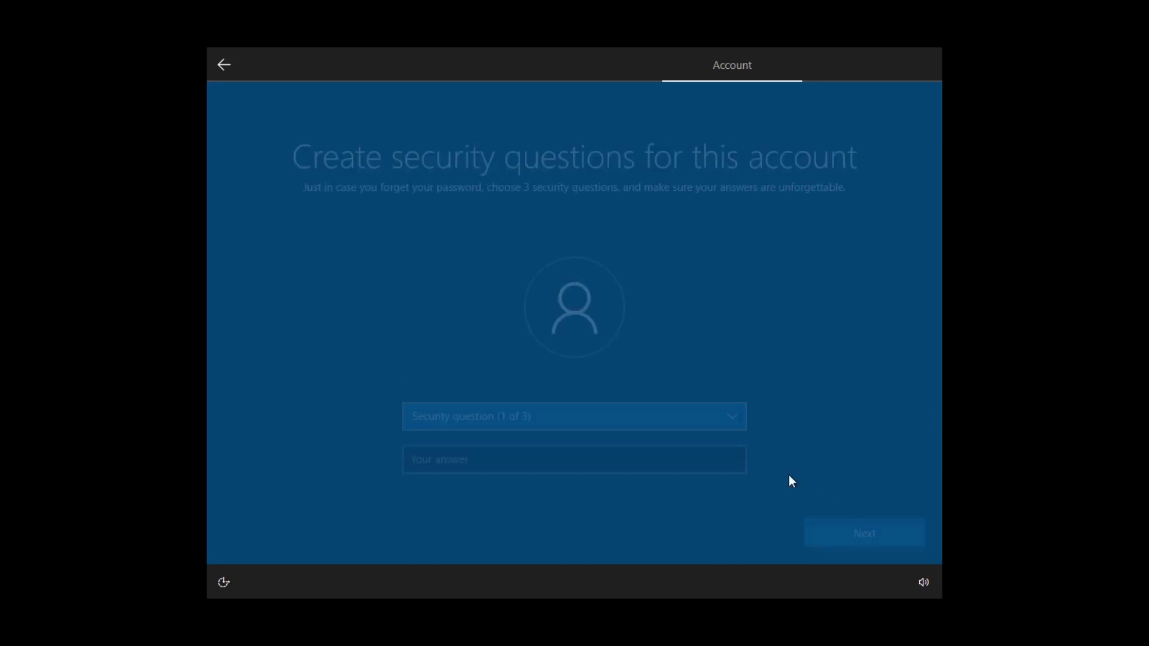
{"action": "left_click", "coordinate": [732, 414]}
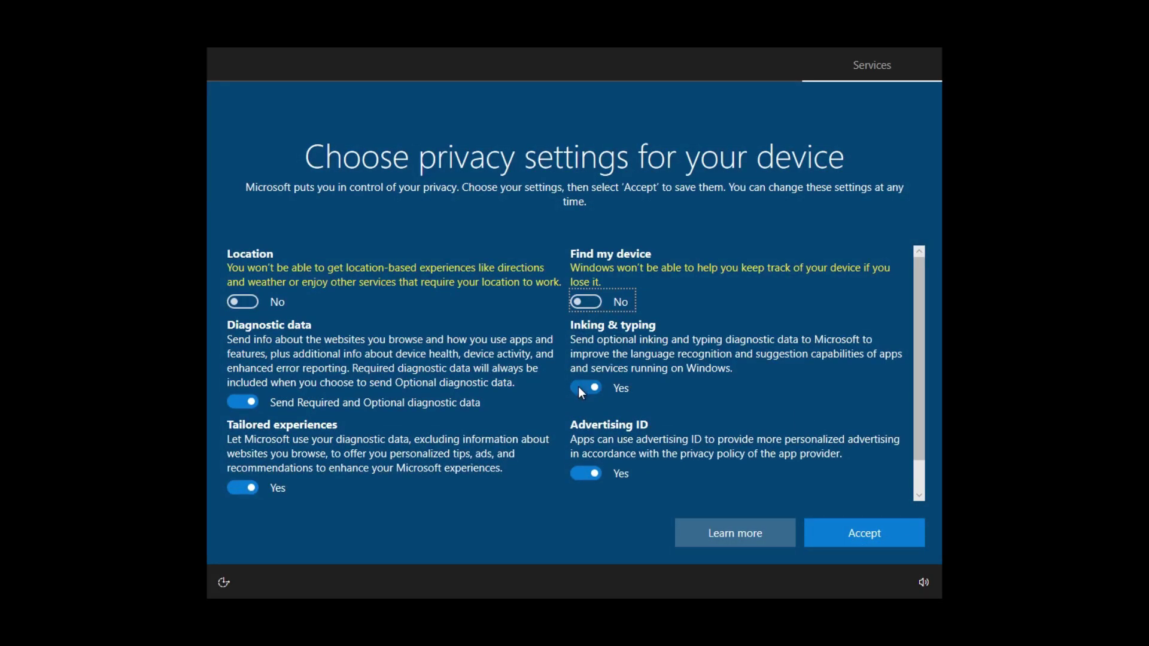
Step: Turn off inking & typing, advertising ID and tailored experiences, limit diagnostic data to Required, and accept the privacy settings
{"action": "left_click", "coordinate": [585, 388]}
{"action": "left_click", "coordinate": [584, 475]}
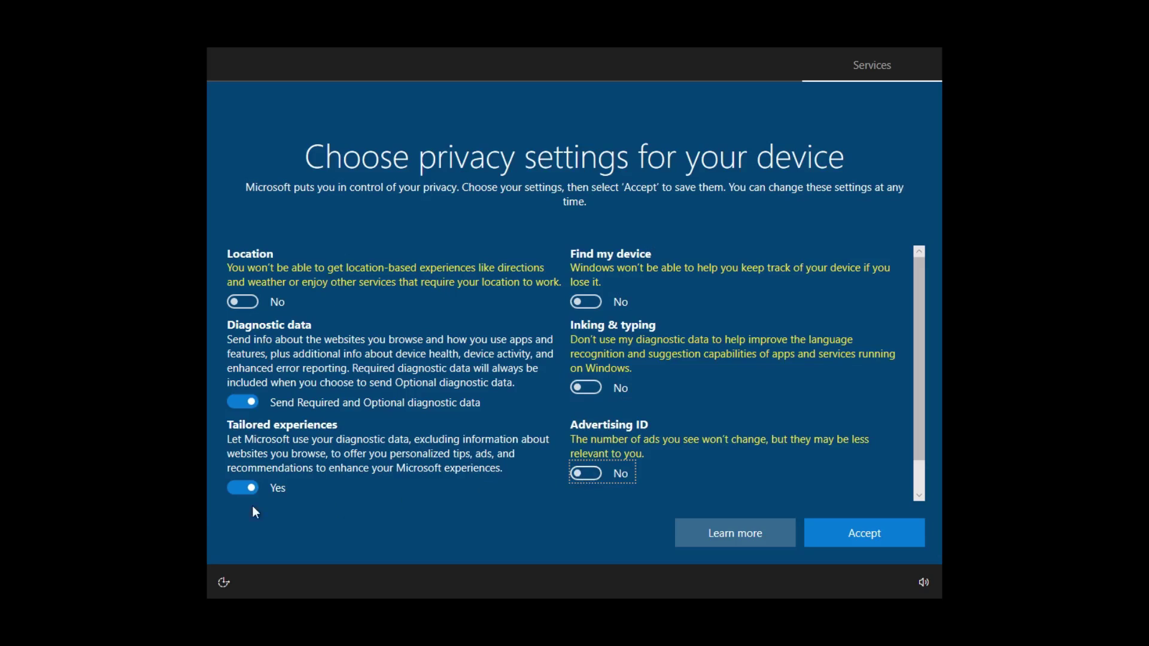
{"action": "left_click", "coordinate": [237, 486]}
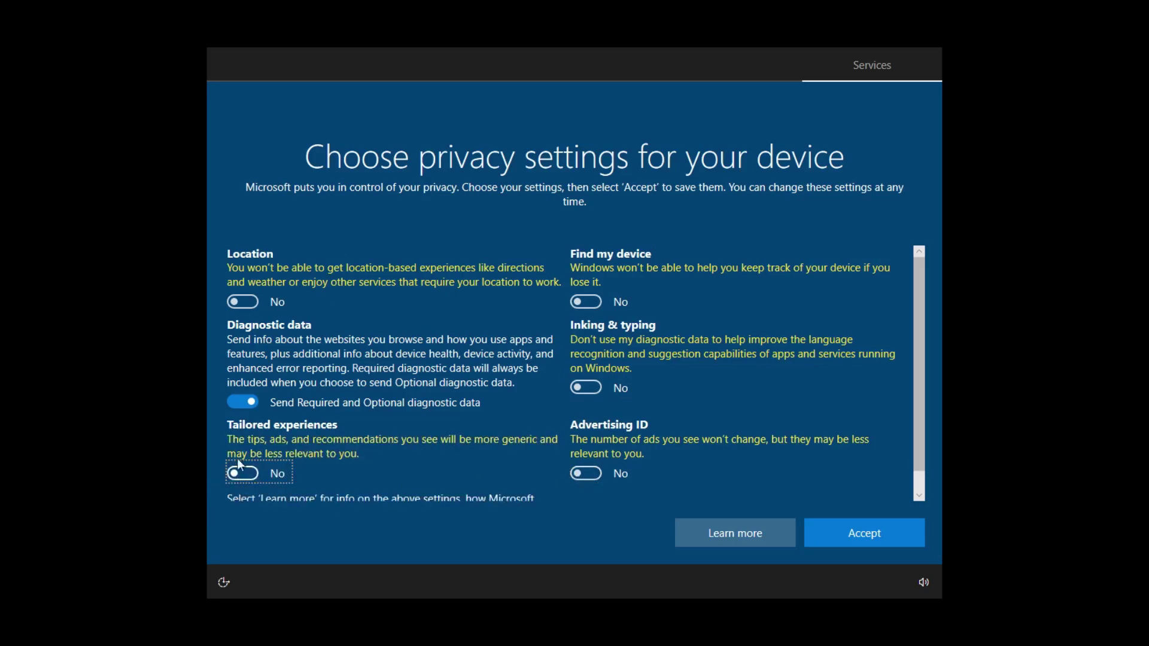
{"action": "left_click", "coordinate": [239, 403]}
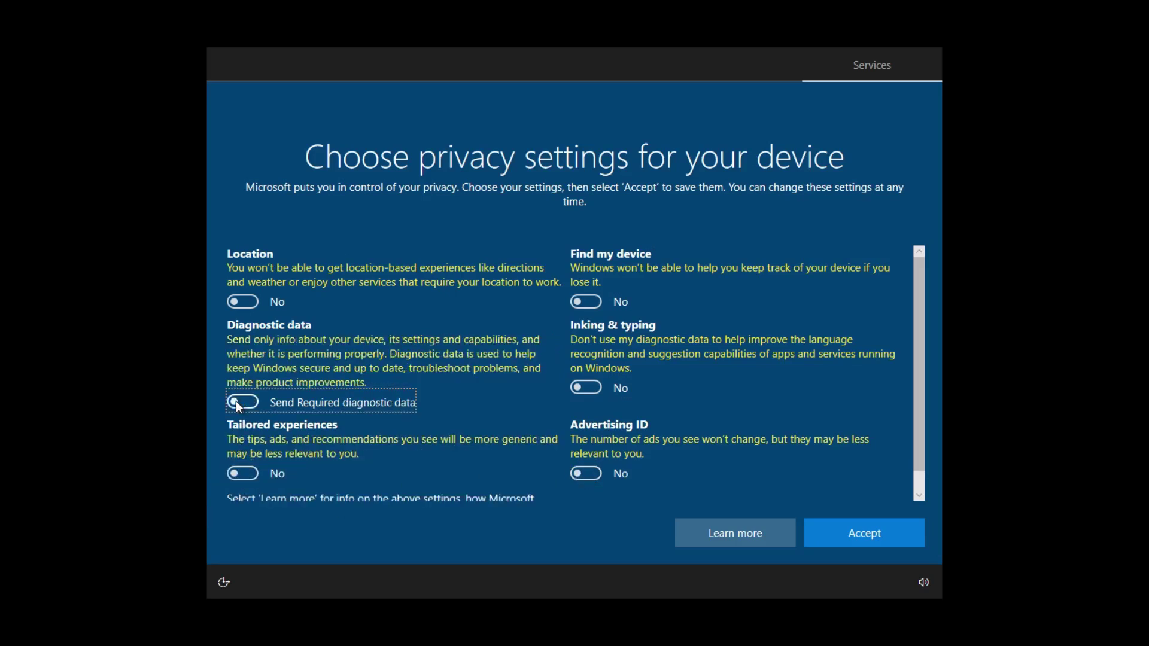
{"action": "left_click", "coordinate": [869, 538]}
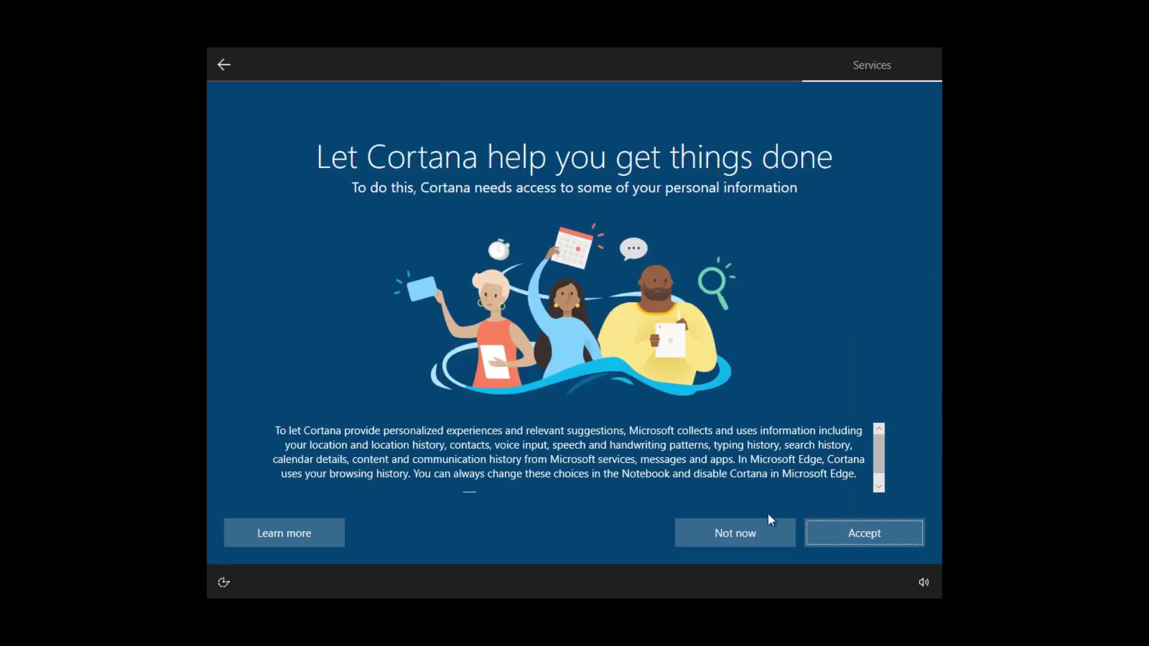
Step: Decline Cortana for now and postpone the Microsoft Edge offer on the new desktop
{"action": "left_click", "coordinate": [752, 534]}
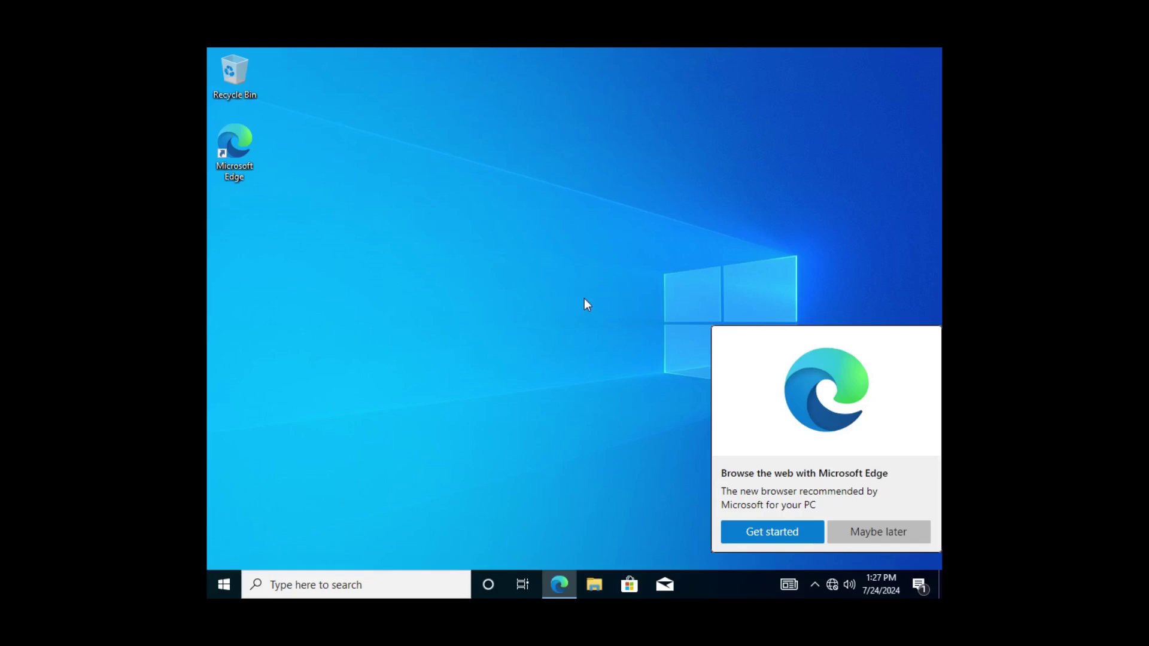
{"action": "left_click", "coordinate": [859, 532]}
Step: Set the display resolution to 1440 × 900, keep the changes and close the display settings
{"action": "right_click", "coordinate": [433, 301]}
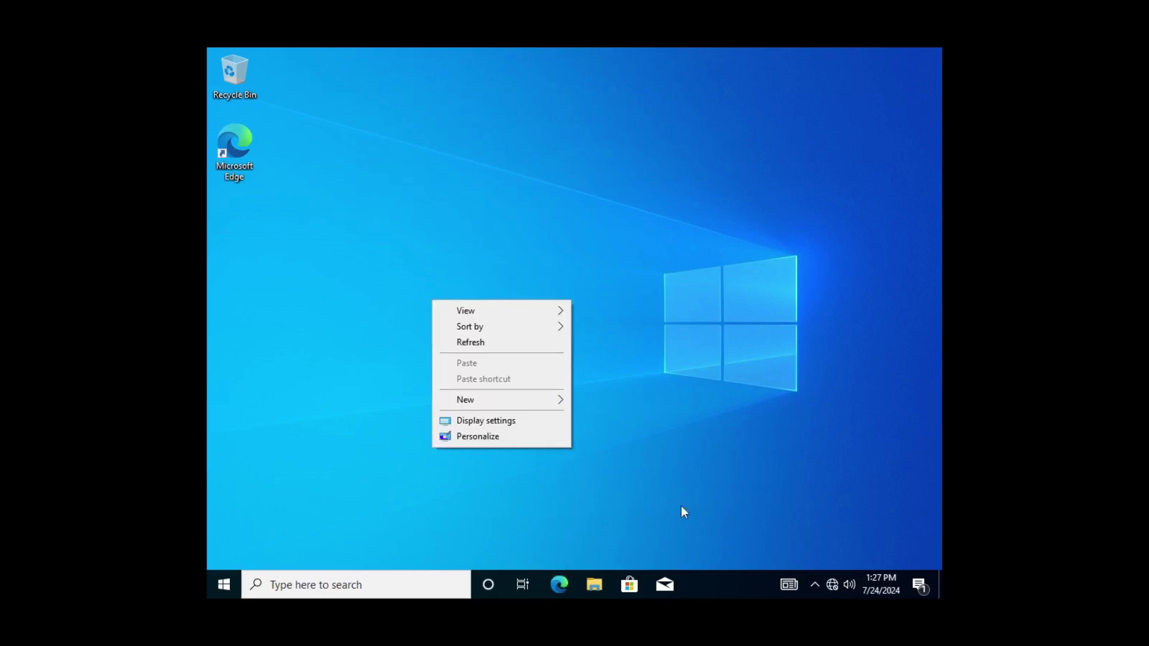
{"action": "left_click", "coordinate": [474, 424]}
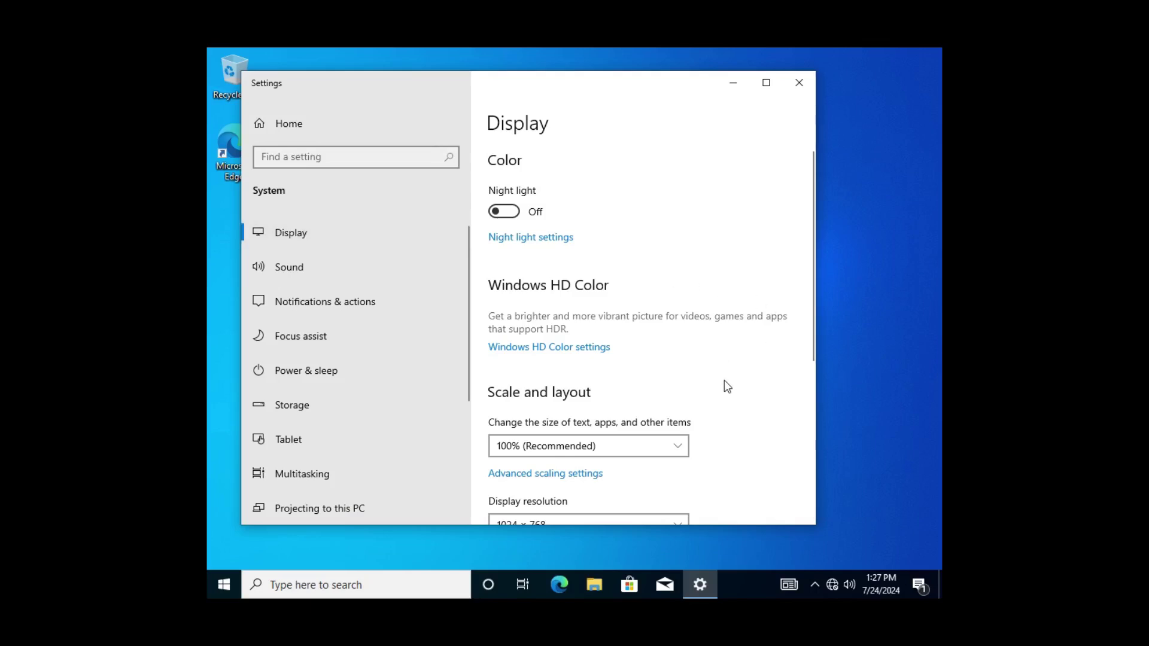
{"action": "scroll", "coordinate": [725, 383], "scroll_direction": "down", "scroll_amount": 3}
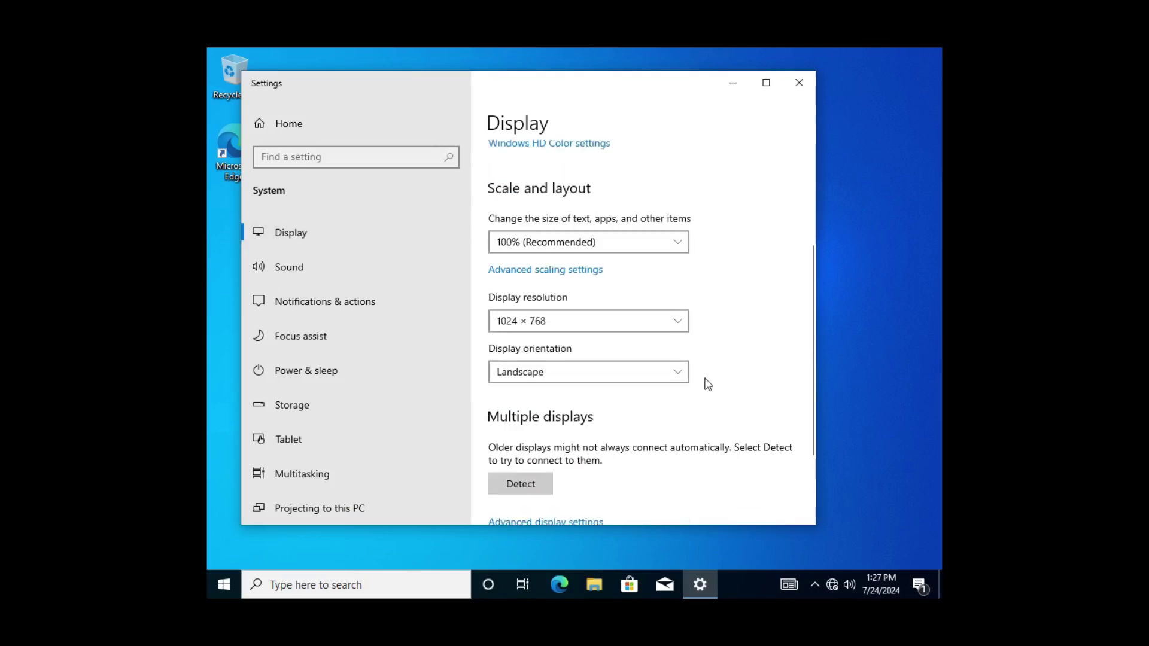
{"action": "left_click", "coordinate": [673, 321]}
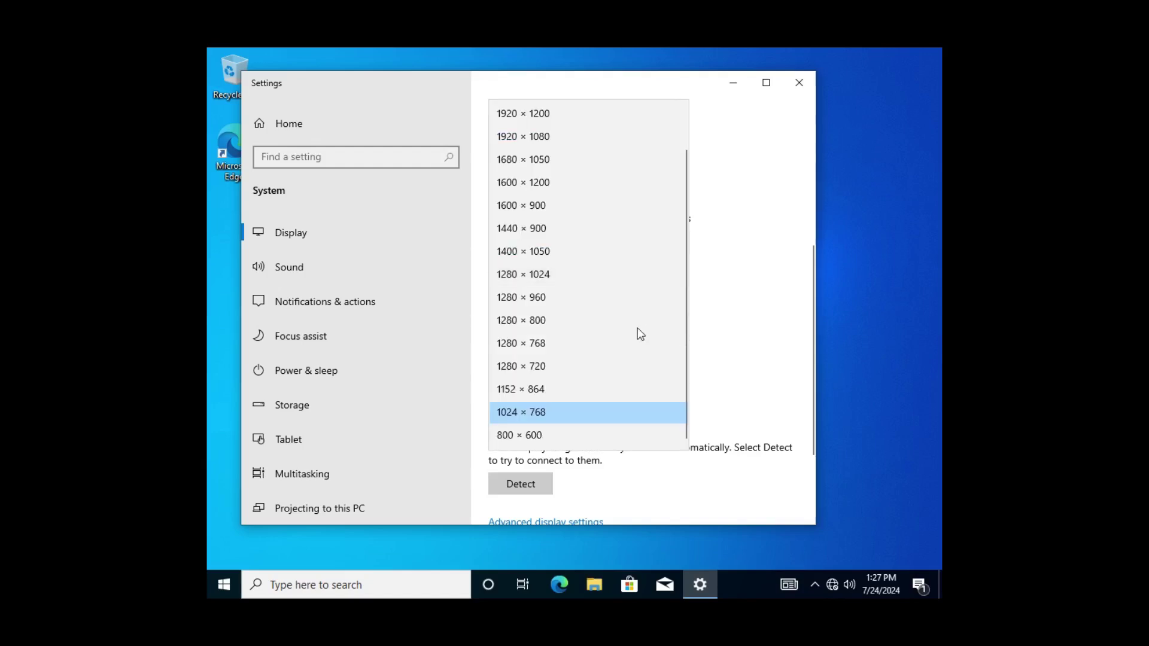
{"action": "left_click", "coordinate": [528, 230]}
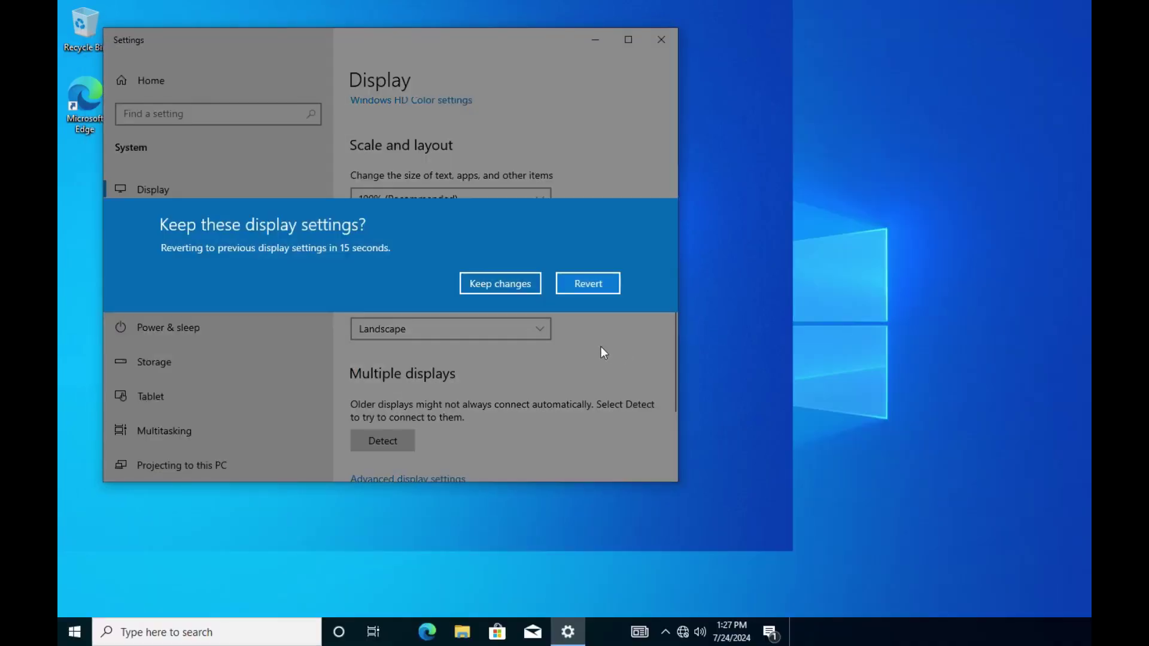
{"action": "left_click", "coordinate": [516, 282]}
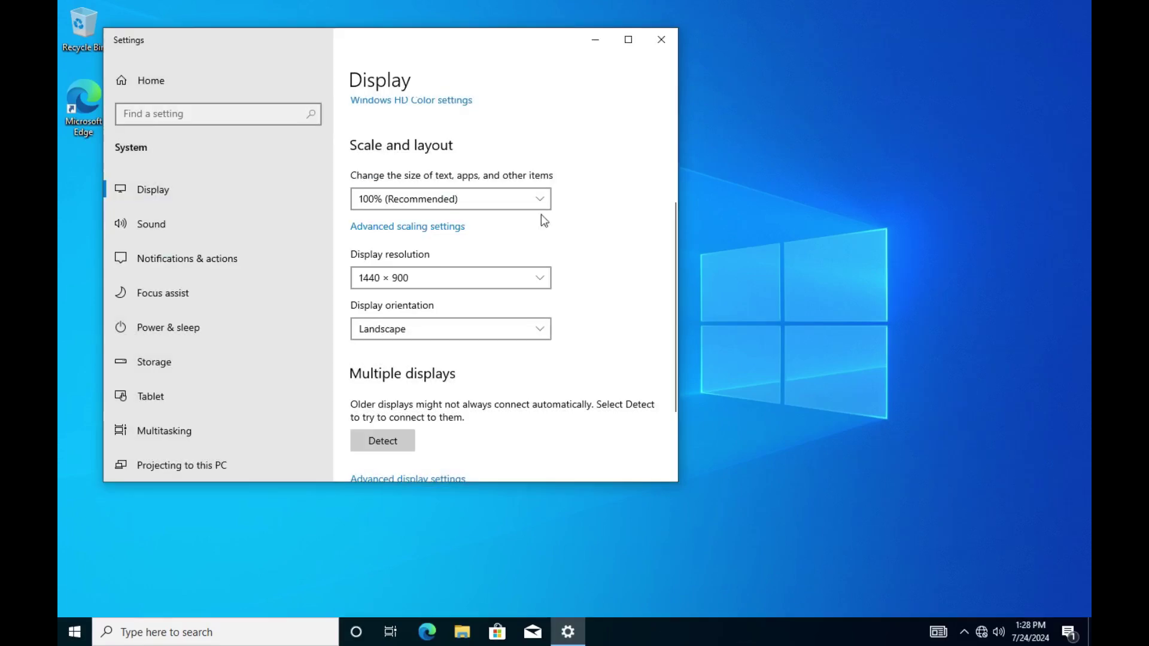
{"action": "left_click", "coordinate": [661, 40]}
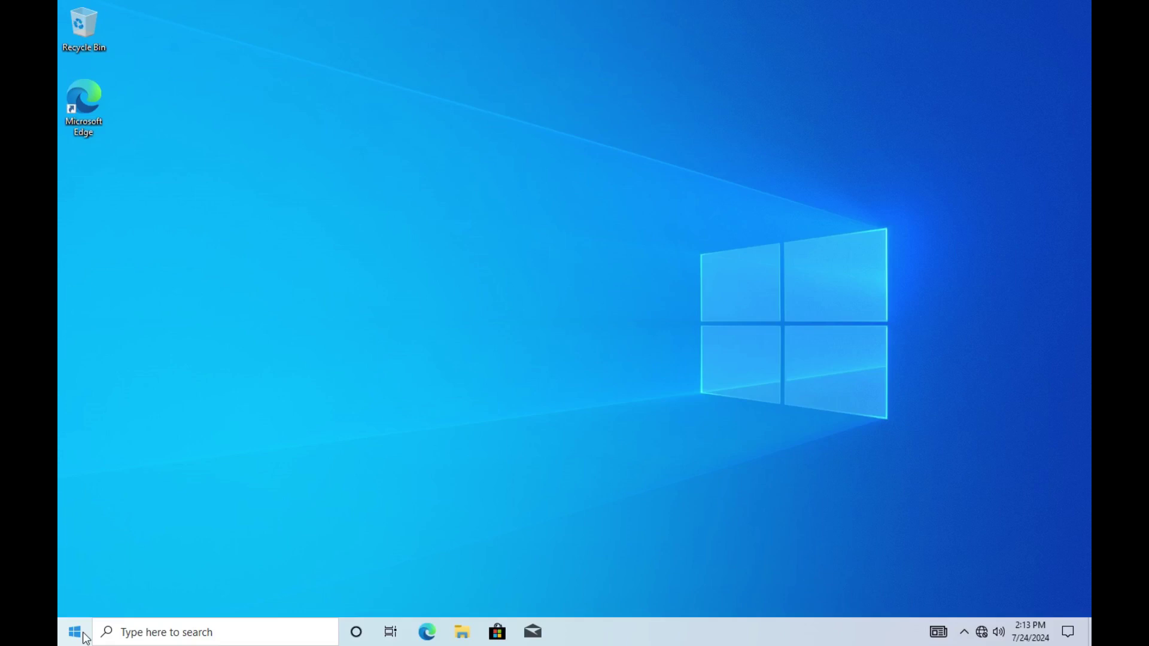
Step: Look through the full list of installed apps in the Start menu
{"action": "left_click", "coordinate": [75, 632]}
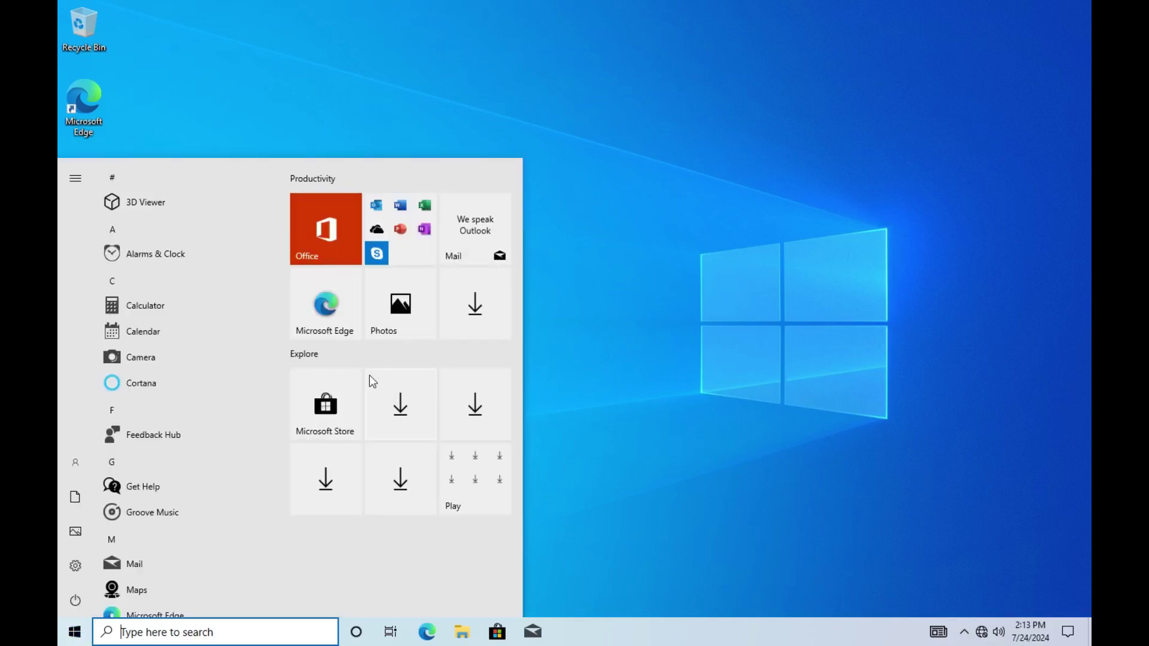
{"action": "scroll", "coordinate": [129, 429], "scroll_direction": "down", "scroll_amount": 3}
{"action": "scroll", "coordinate": [129, 429], "scroll_direction": "down", "scroll_amount": 10}
{"action": "scroll", "coordinate": [131, 429], "scroll_direction": "up", "scroll_amount": 10}
{"action": "scroll", "coordinate": [134, 431], "scroll_direction": "up", "scroll_amount": 3}
Step: Open the full Windows settings and show the About page of the System category
{"action": "left_click", "coordinate": [1073, 638]}
{"action": "left_click", "coordinate": [1072, 639]}
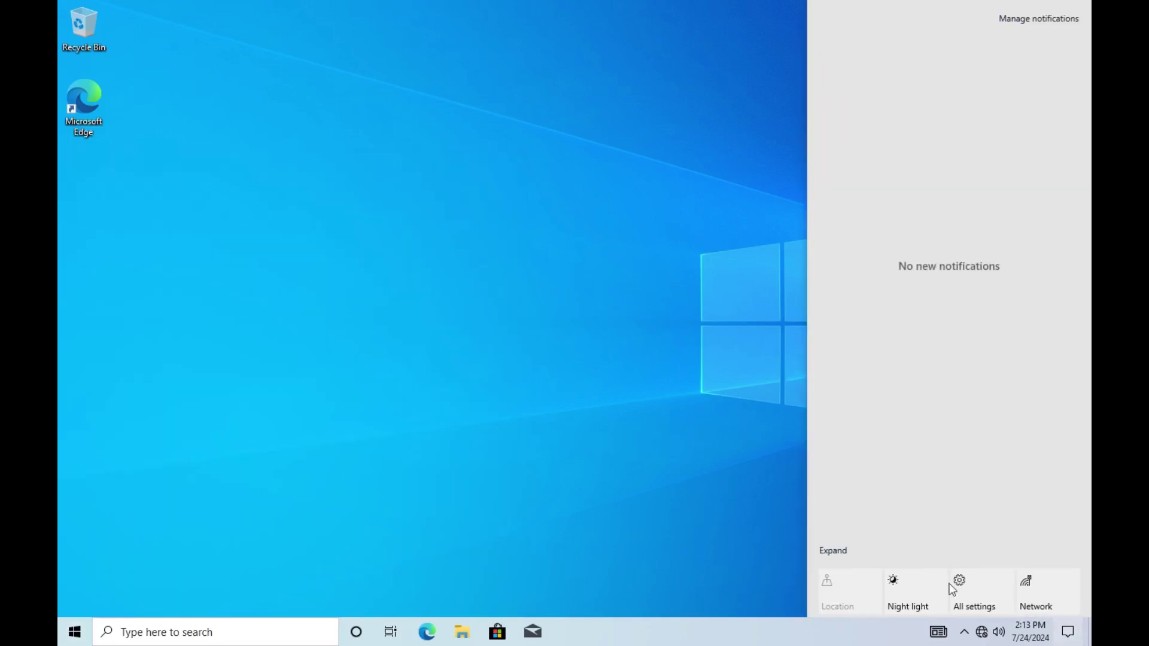
{"action": "left_click", "coordinate": [970, 592]}
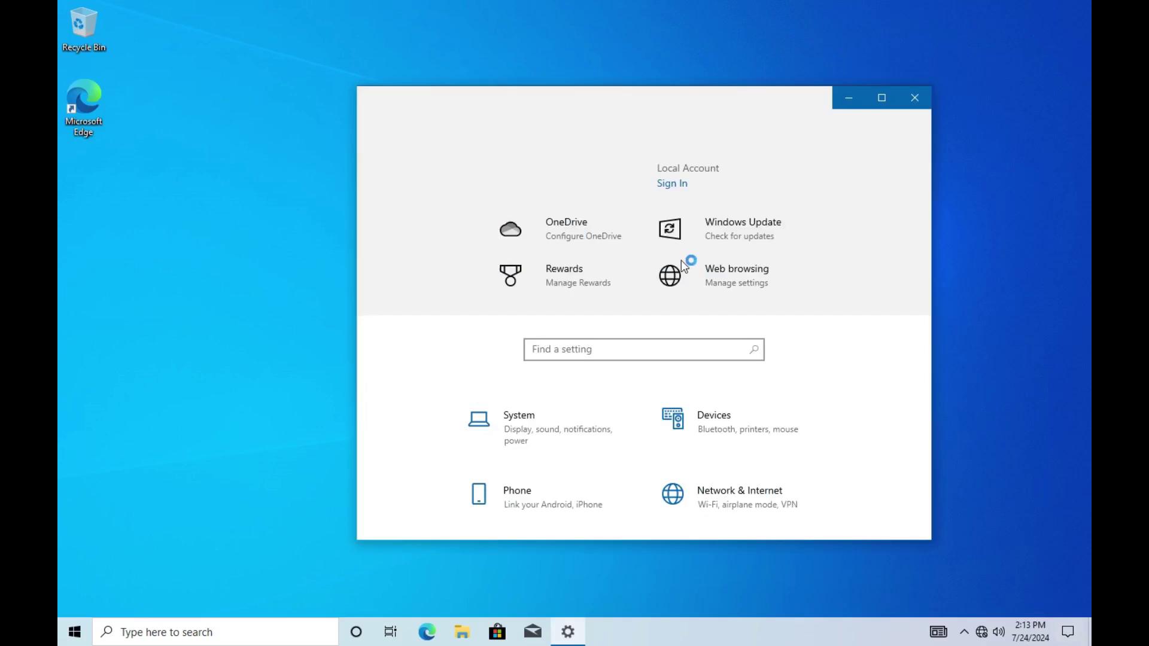
{"action": "scroll", "coordinate": [616, 371], "scroll_direction": "down", "scroll_amount": 1}
{"action": "scroll", "coordinate": [613, 365], "scroll_direction": "down", "scroll_amount": 6}
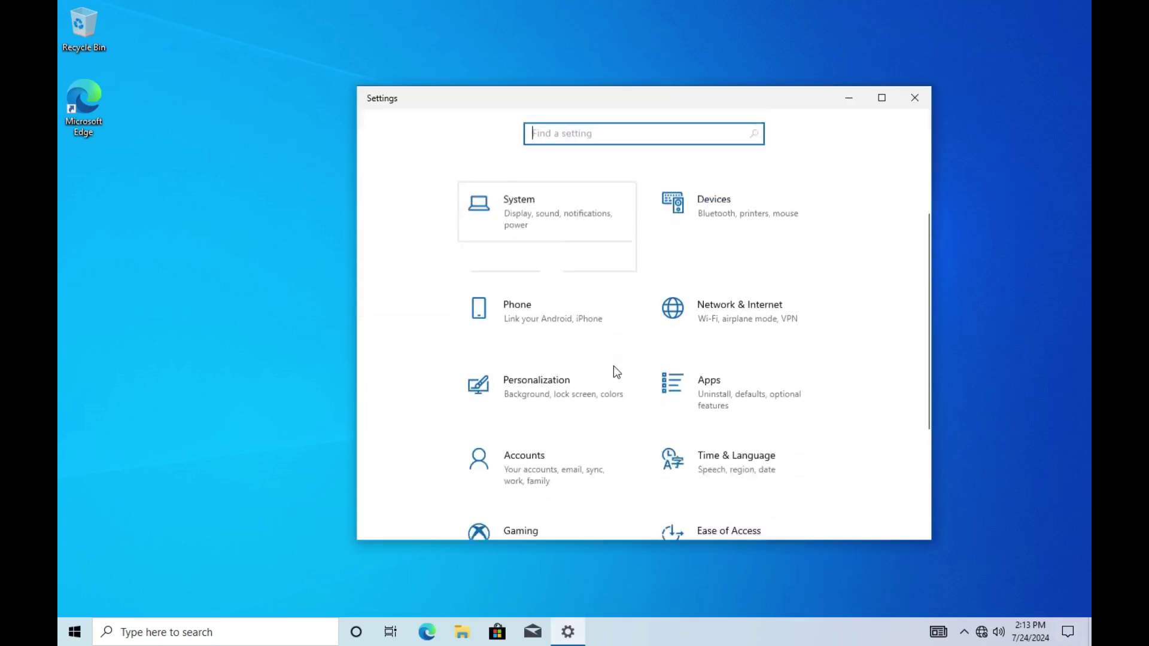
{"action": "scroll", "coordinate": [551, 222], "scroll_direction": "up", "scroll_amount": 4}
{"action": "left_click", "coordinate": [535, 316]}
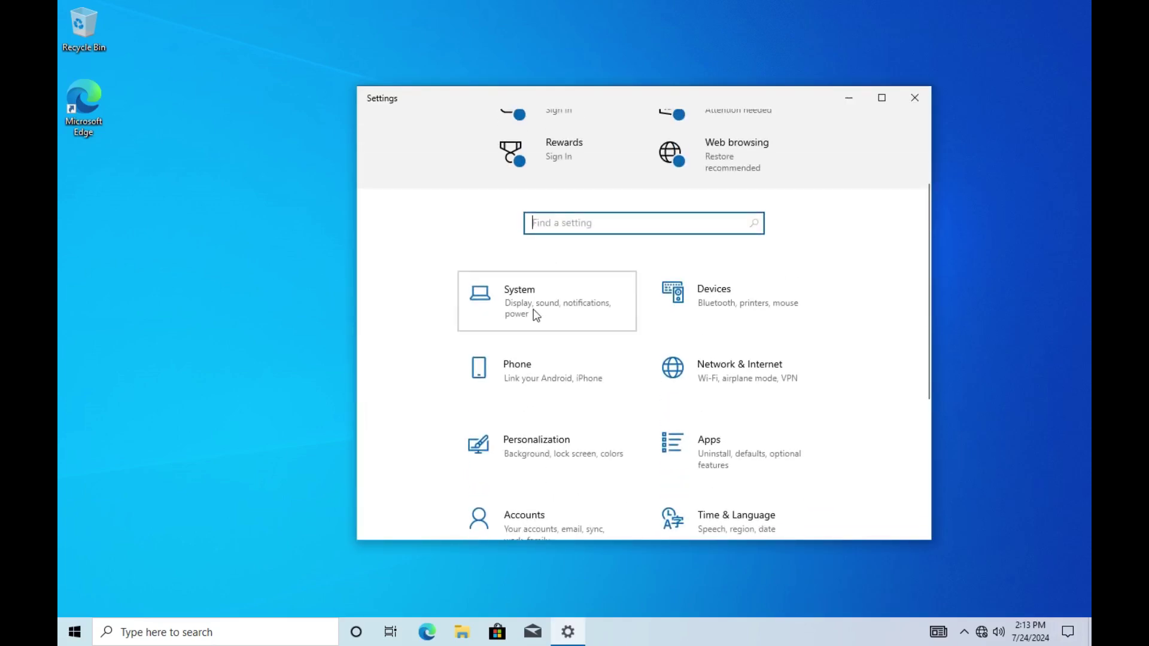
{"action": "scroll", "coordinate": [464, 306], "scroll_direction": "down", "scroll_amount": 4}
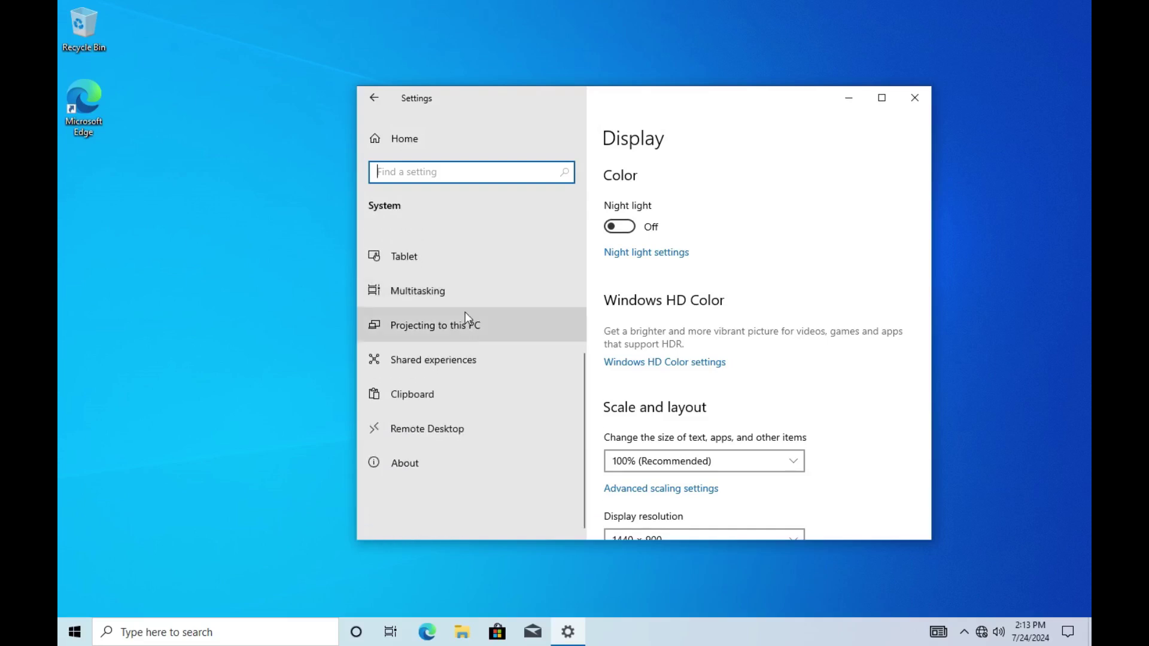
{"action": "left_click", "coordinate": [415, 473]}
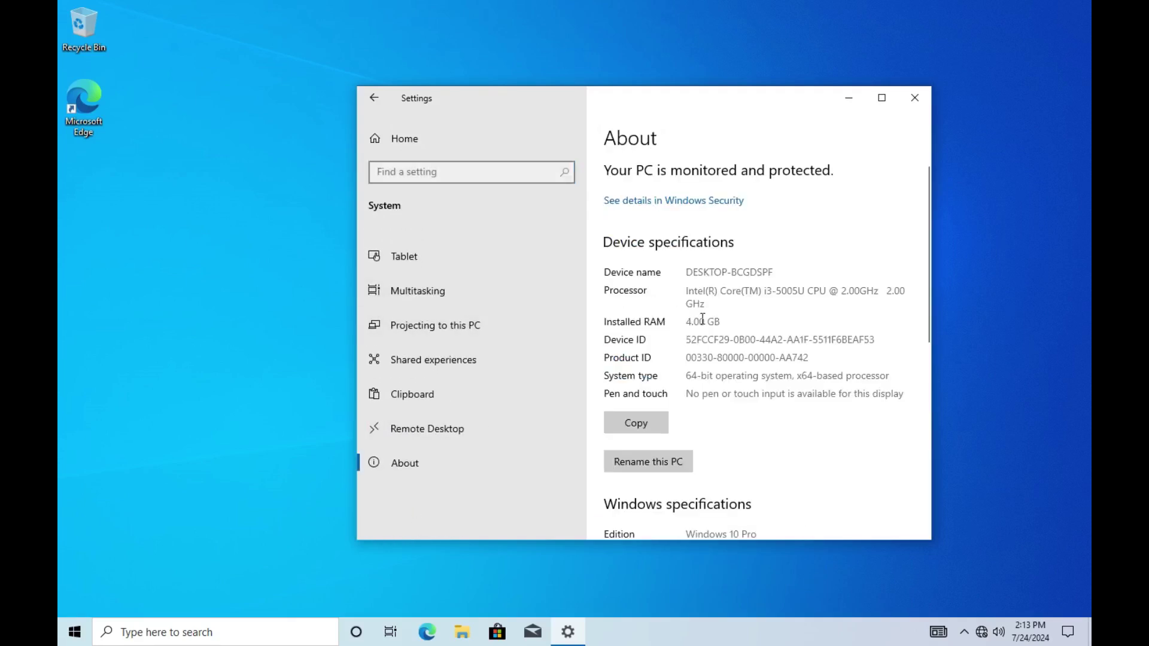
Step: Examine the processor, installed RAM, system type and Windows specifications, and minimize the settings window
{"action": "double_click", "coordinate": [688, 322]}
{"action": "left_click_drag", "start_coordinate": [820, 293], "coordinate": [901, 295]}
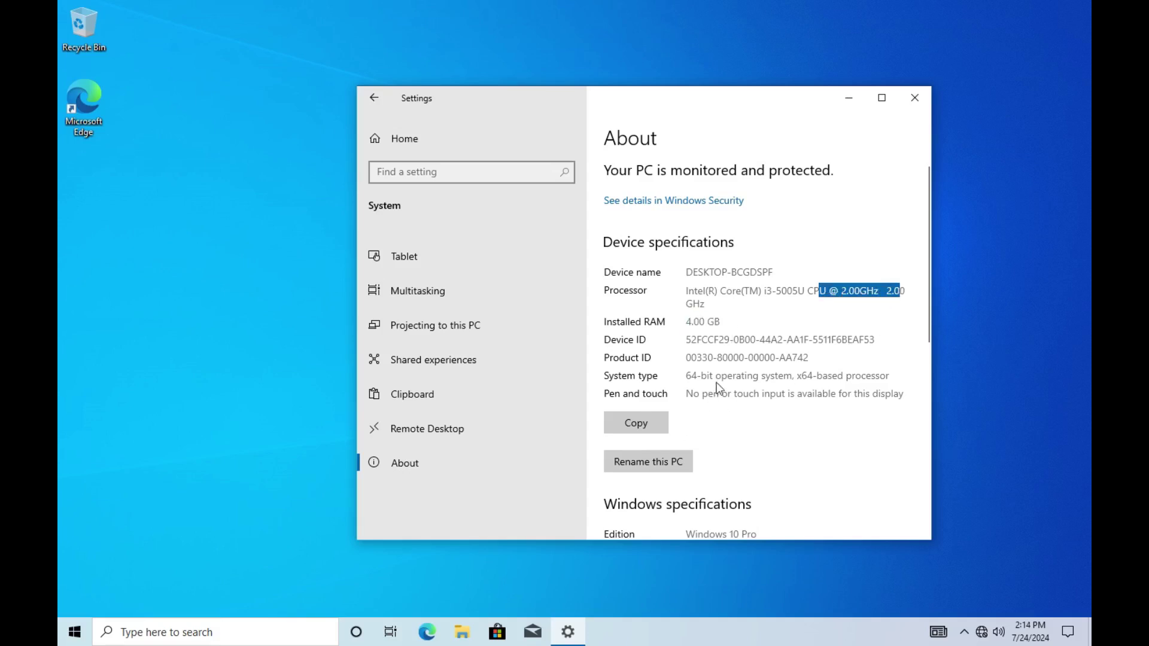
{"action": "left_click", "coordinate": [741, 379]}
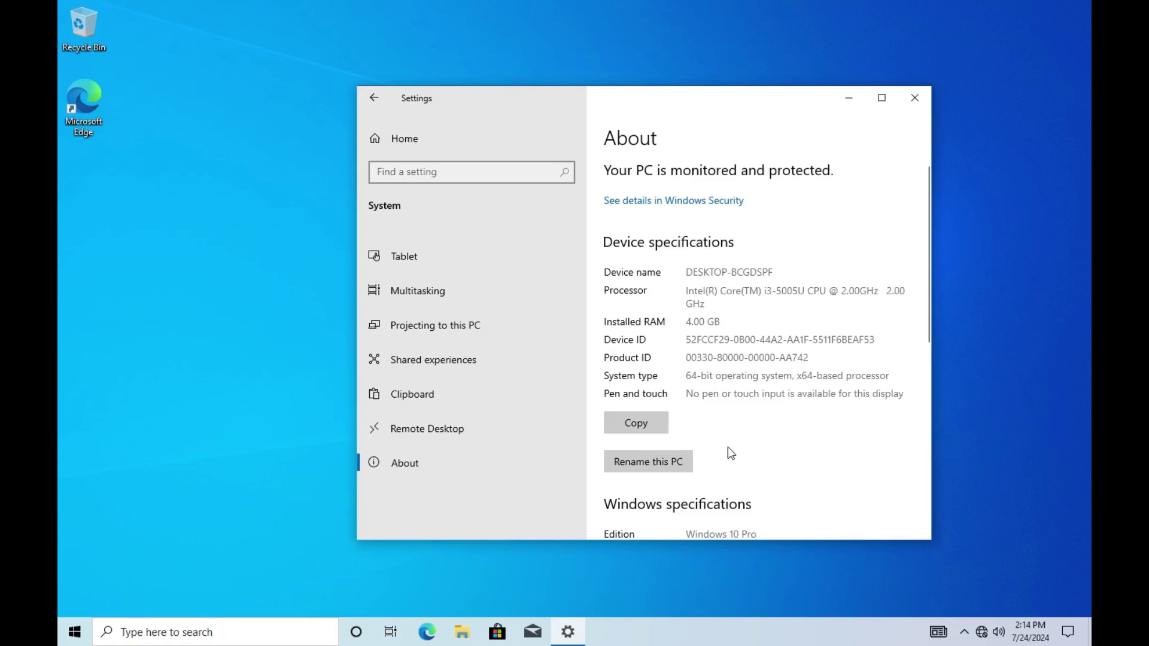
{"action": "scroll", "coordinate": [731, 453], "scroll_direction": "down", "scroll_amount": 3}
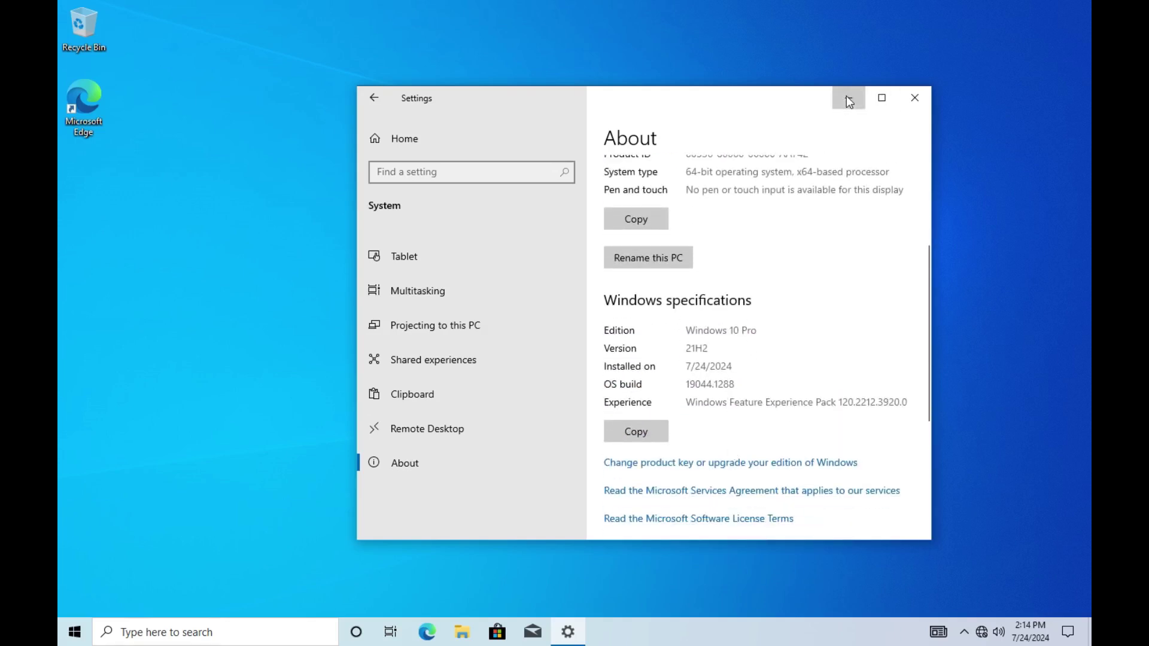
{"action": "left_click", "coordinate": [849, 97]}
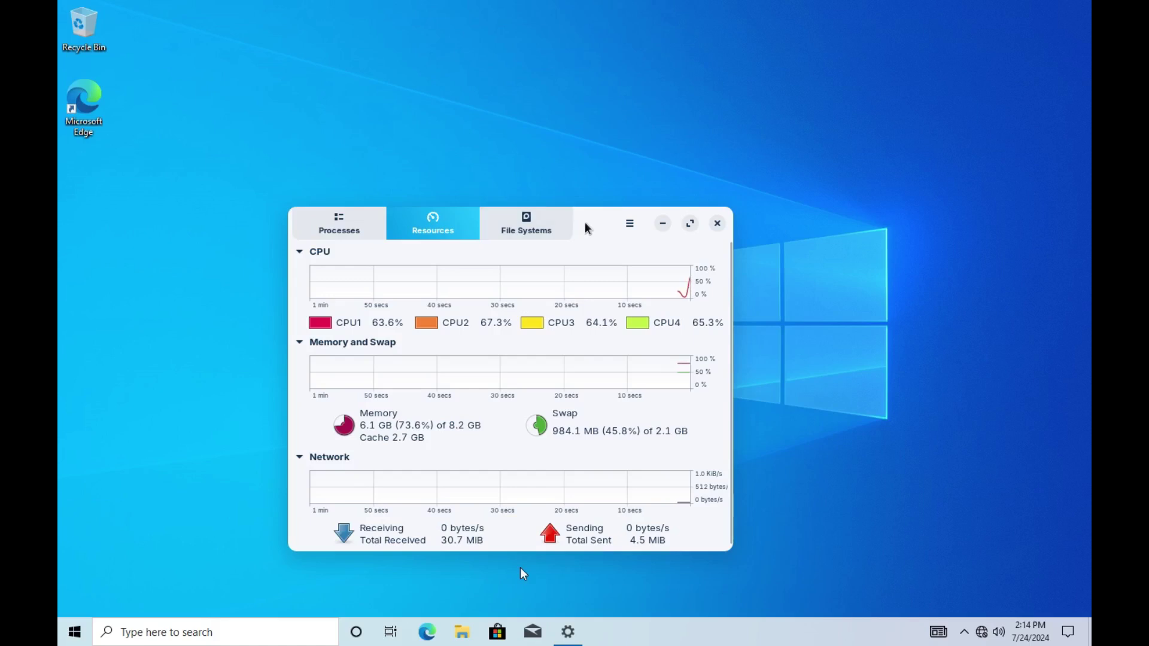
Step: Check the host's CPU, memory and network usage in the system monitor and close it
{"action": "left_click_drag", "start_coordinate": [585, 225], "coordinate": [615, 153]}
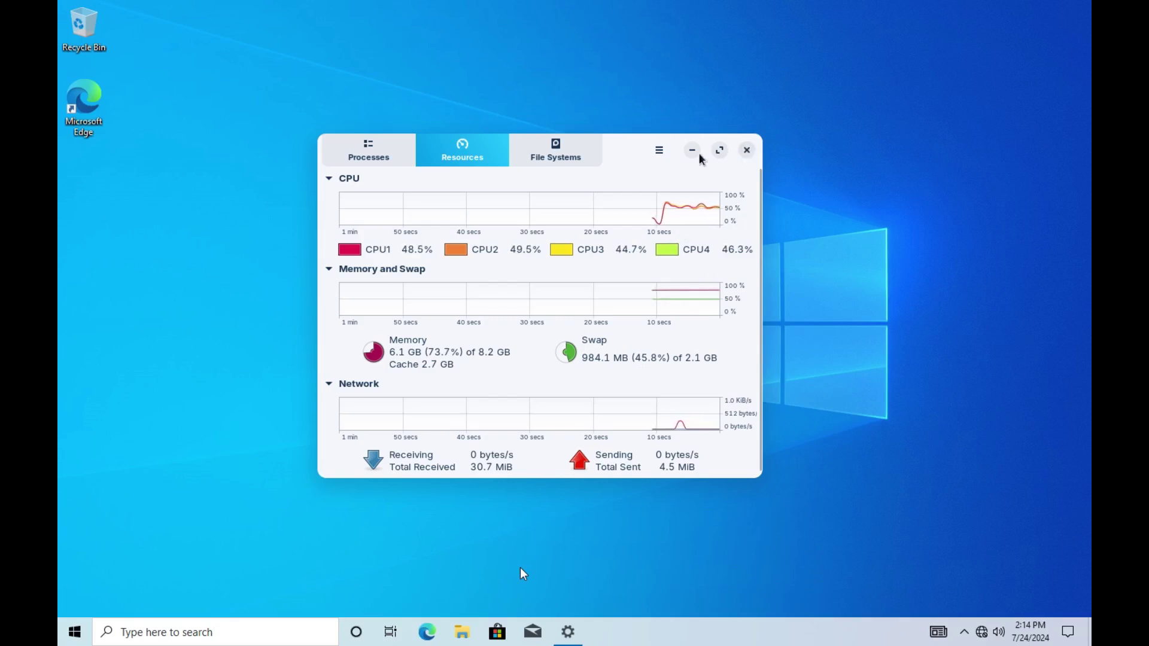
{"action": "left_click", "coordinate": [747, 152]}
Step: Open the Start menu of the virtual machine
{"action": "left_click", "coordinate": [69, 637]}
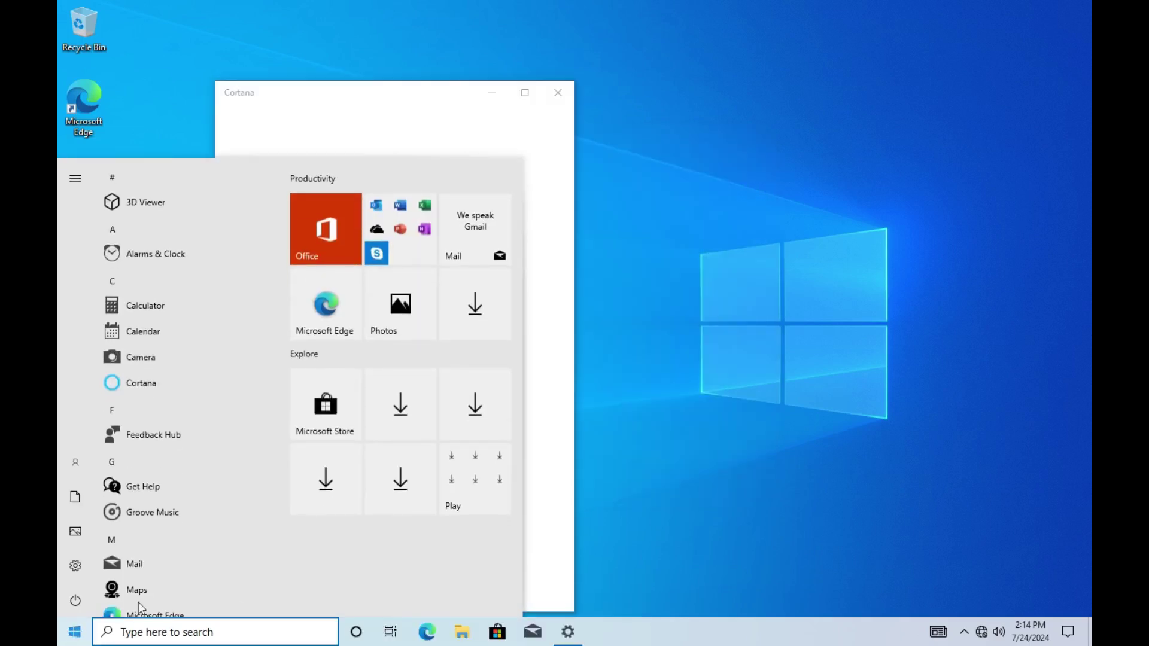